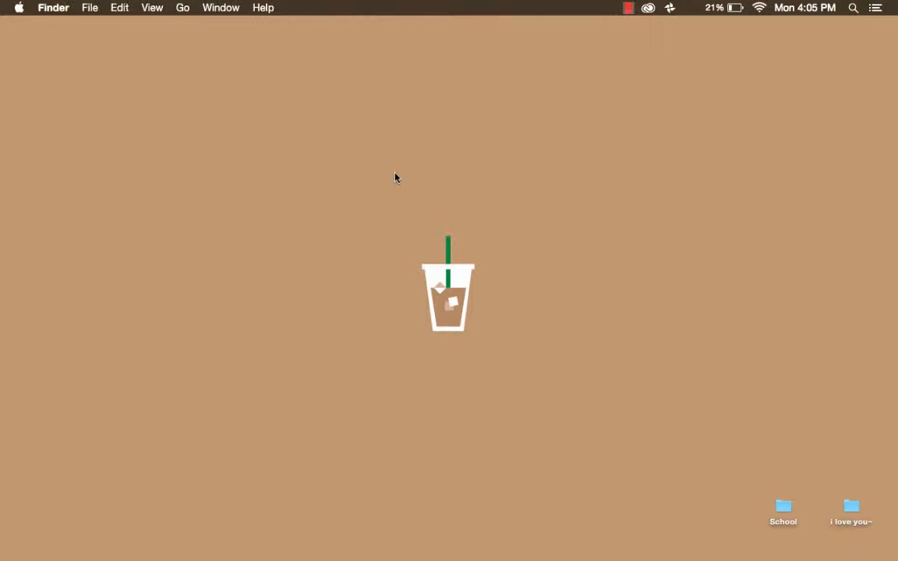
Step: Open Adobe InDesign CC 2015 and create a one-page Letter print document with the default settings
mouse_move(895, 204)
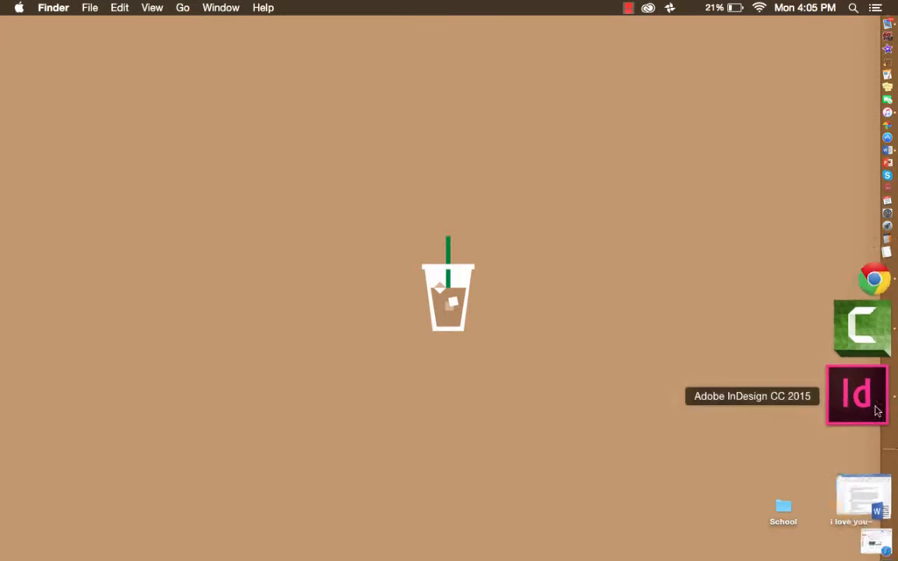
left_click(877, 412)
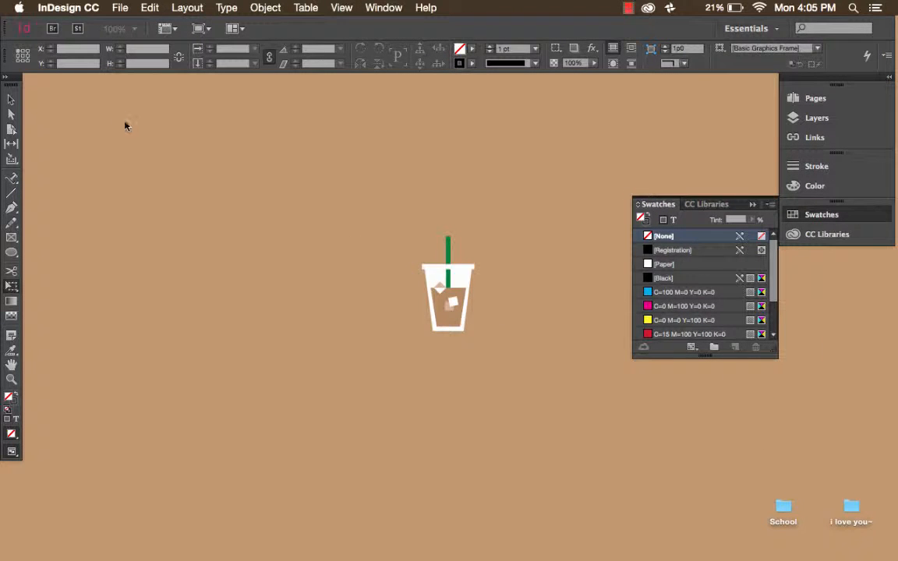
left_click(120, 9)
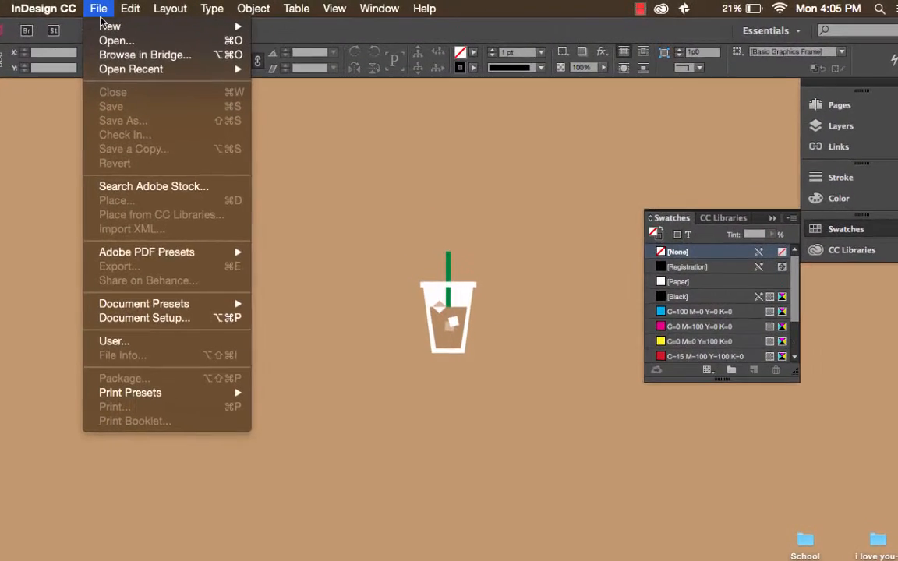
mouse_move(125, 25)
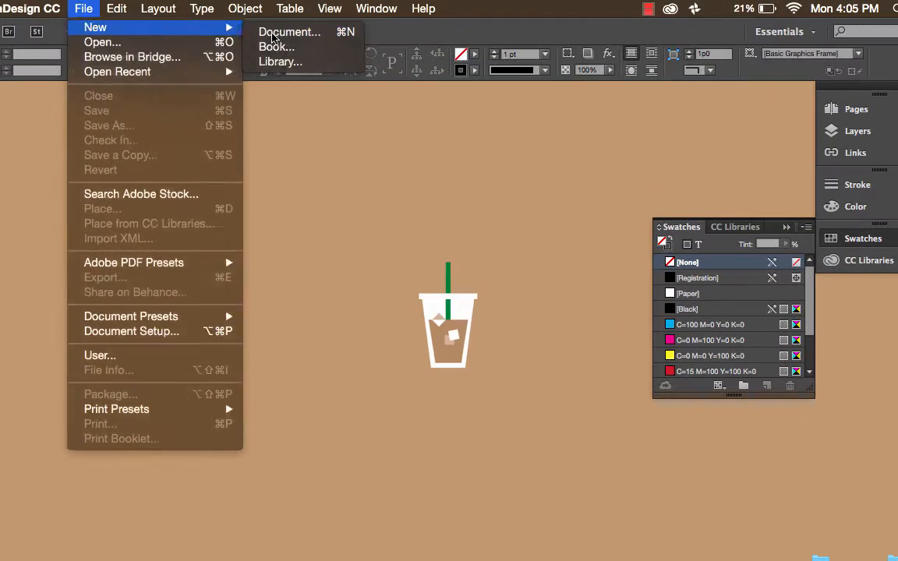
left_click(285, 31)
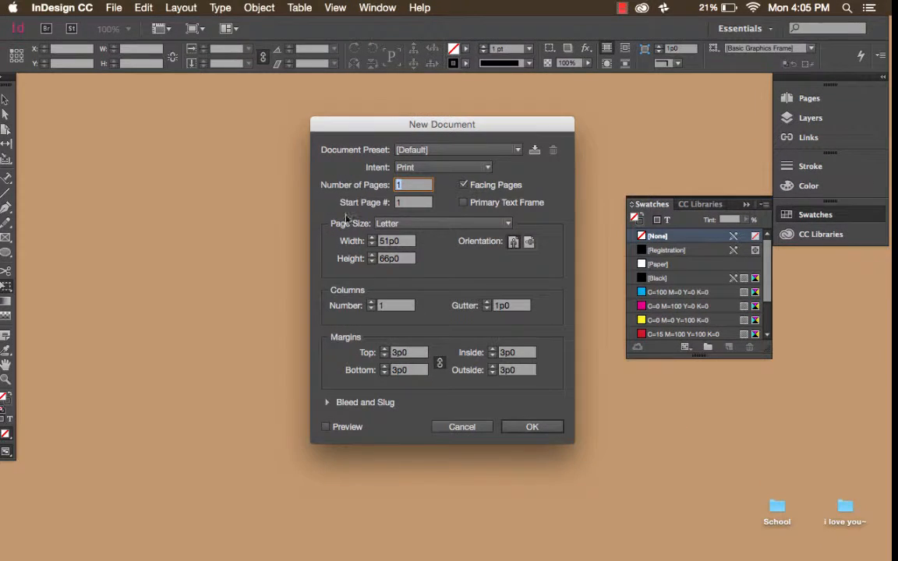
left_click(528, 428)
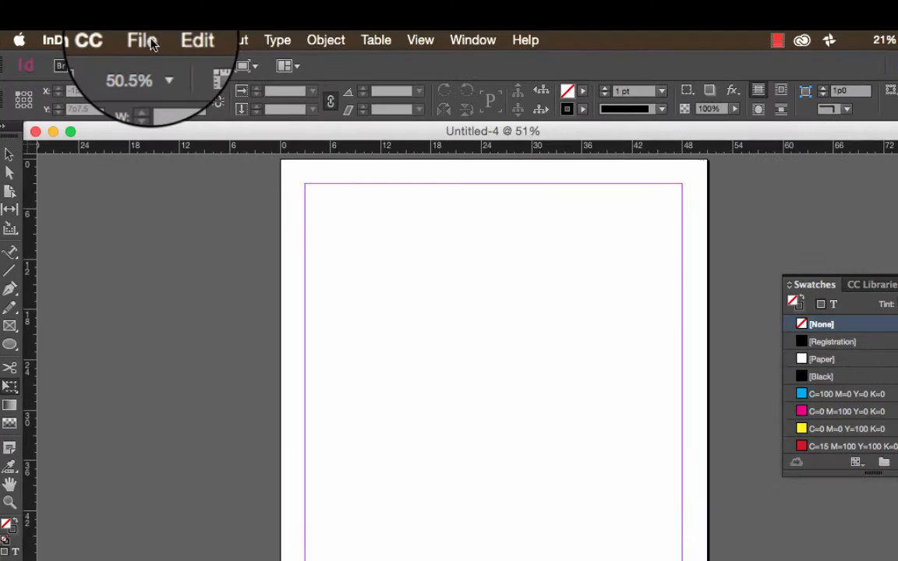
Step: Place the image nami_logo_jpg-2.jpg from the Technical Writing folder onto the page
left_click(125, 10)
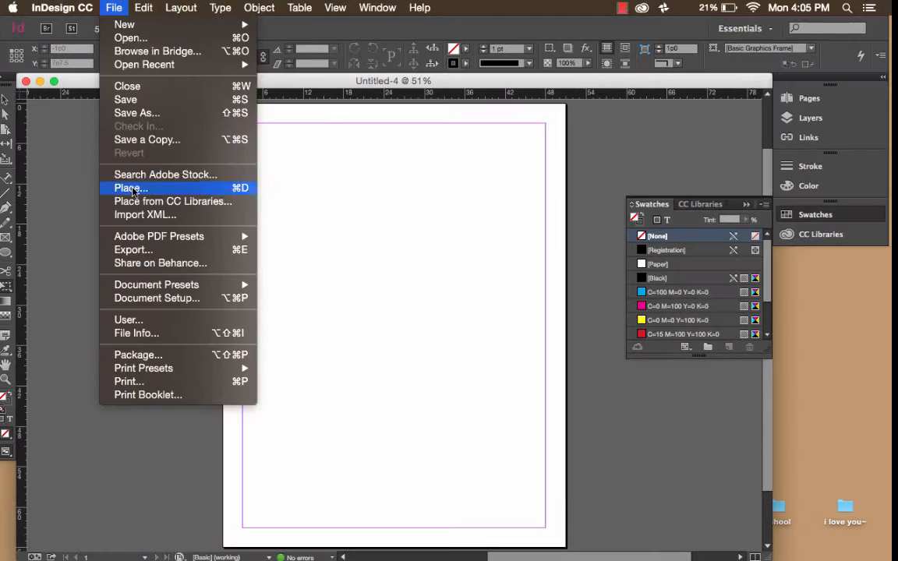
left_click(131, 188)
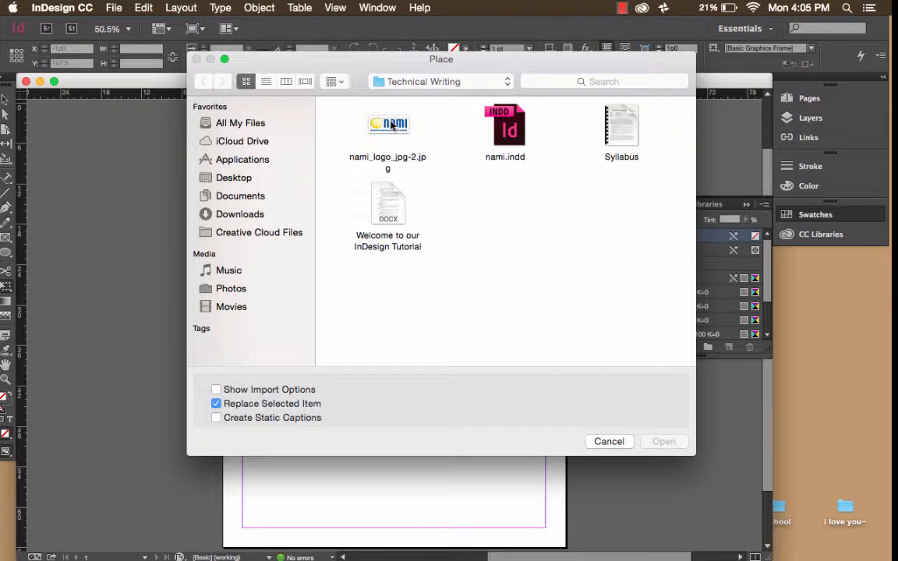
left_click(392, 126)
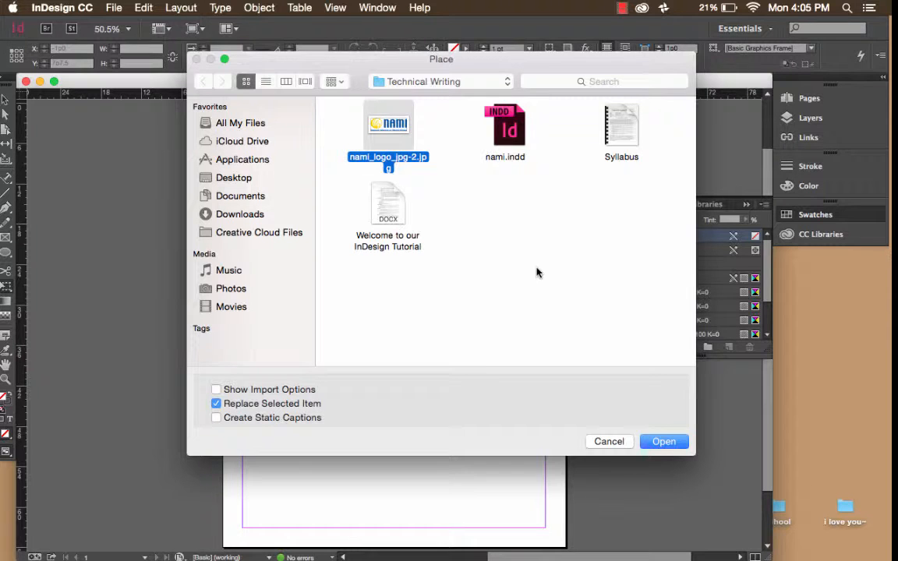
left_click(663, 443)
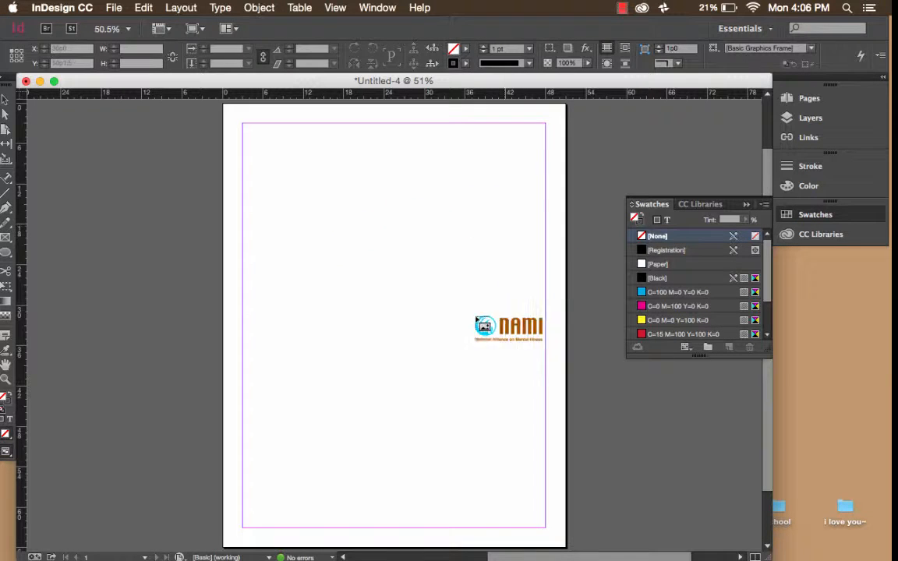
left_click(309, 242)
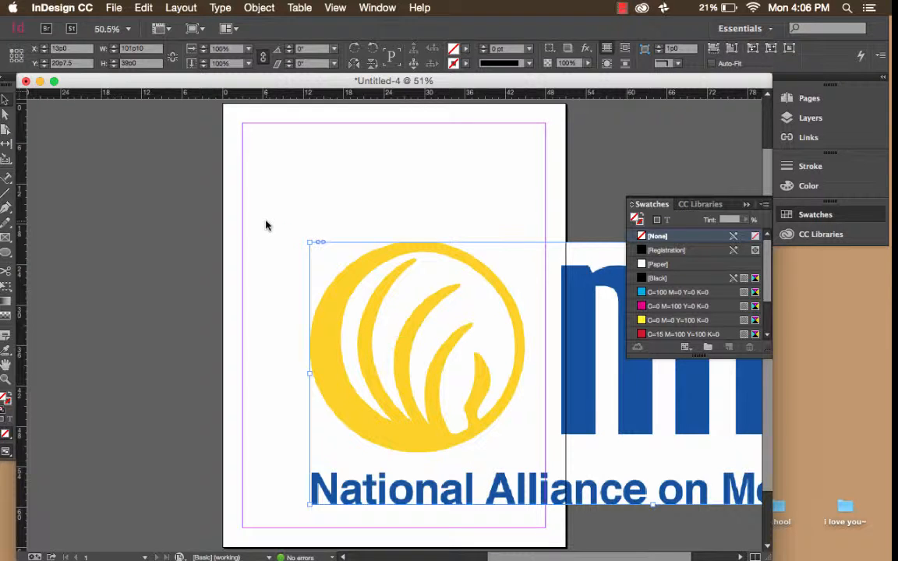
Step: Reposition the logo across the page and scale it down to about 84p8 wide by 32p10 high with the Free Transform tool
left_click_drag(392, 288, 255, 222)
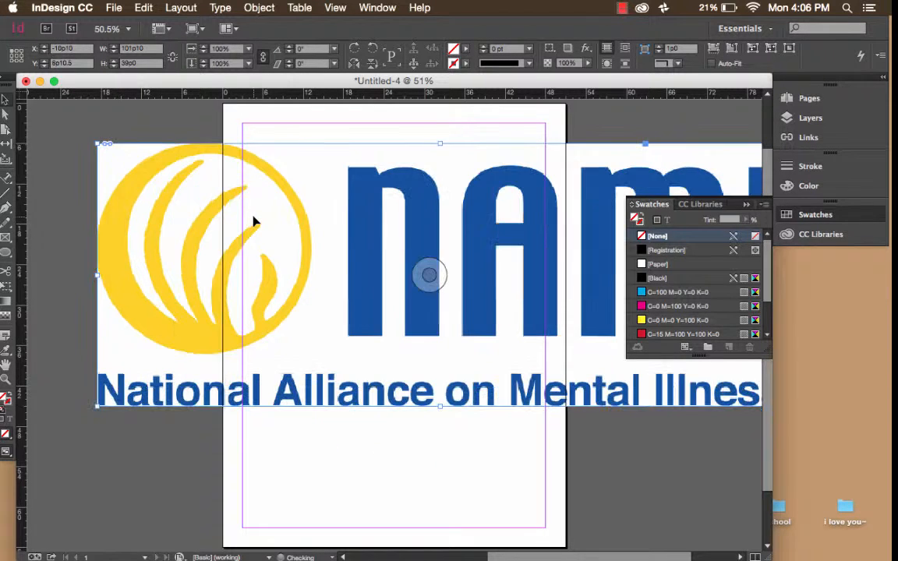
left_click_drag(492, 223, 457, 220)
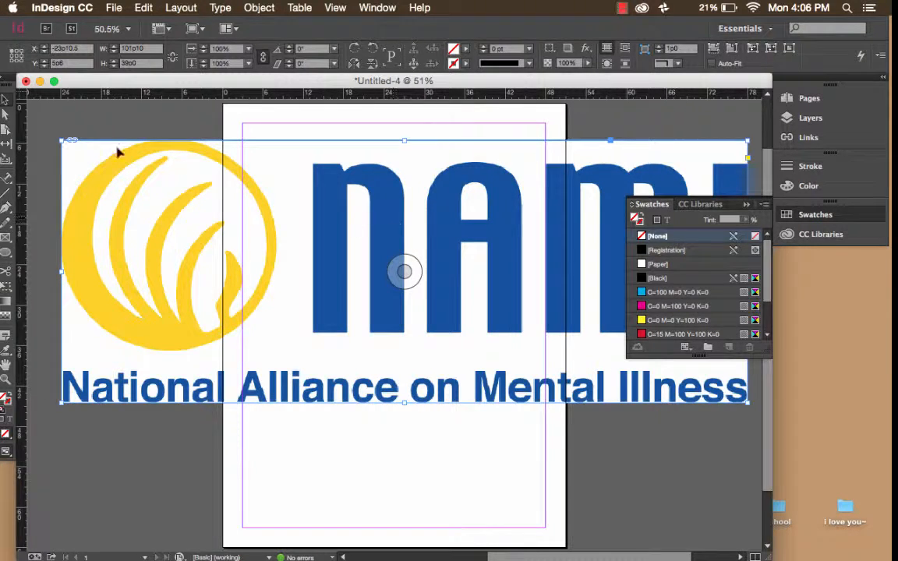
left_click_drag(62, 141, 59, 138)
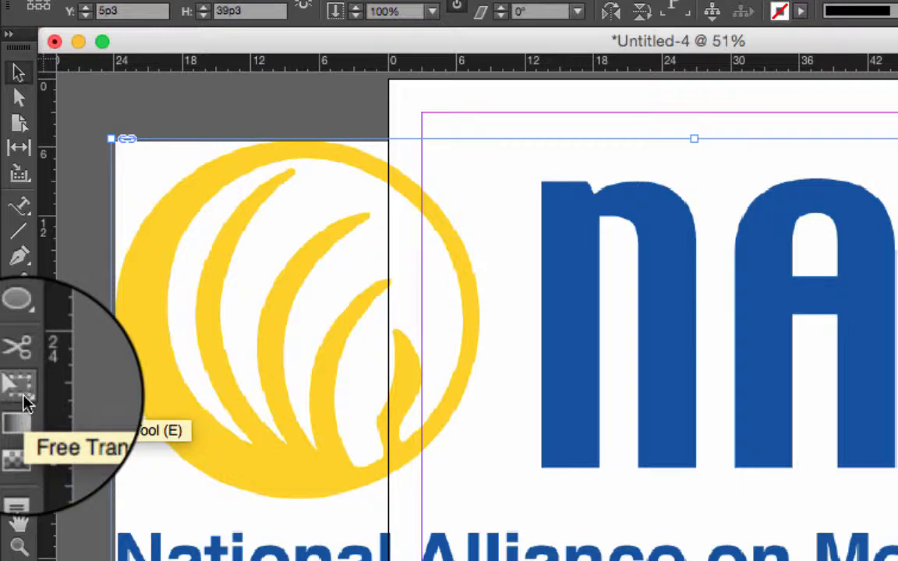
left_click(24, 396)
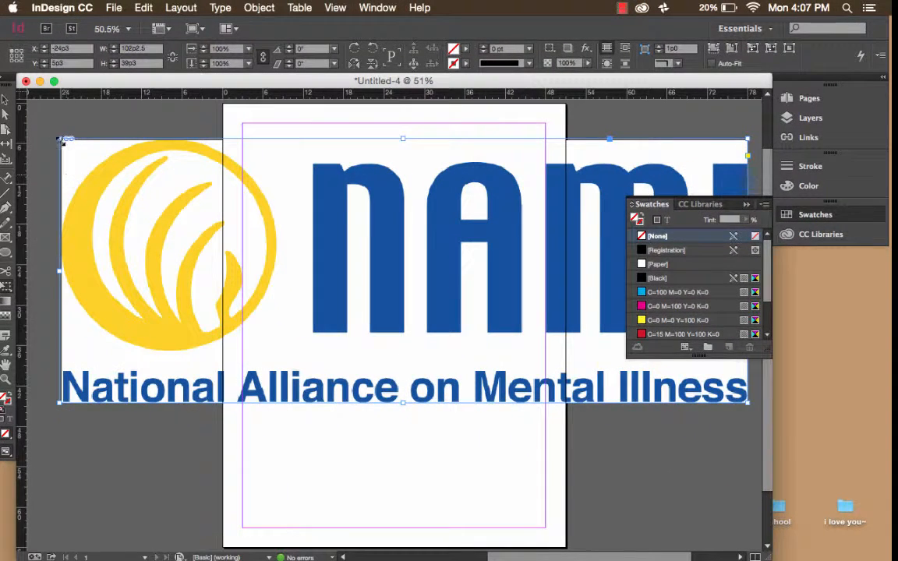
left_click_drag(59, 137, 178, 182)
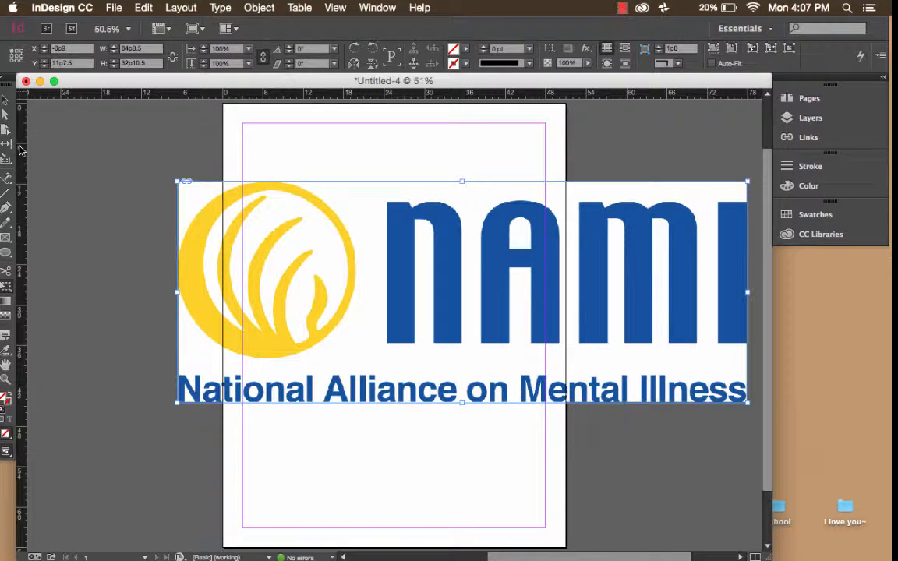
Step: Crop the logo's frame to about 27p3 by 27p10 with the Selection tool, leaving only the yellow circular emblem
left_click(5, 101)
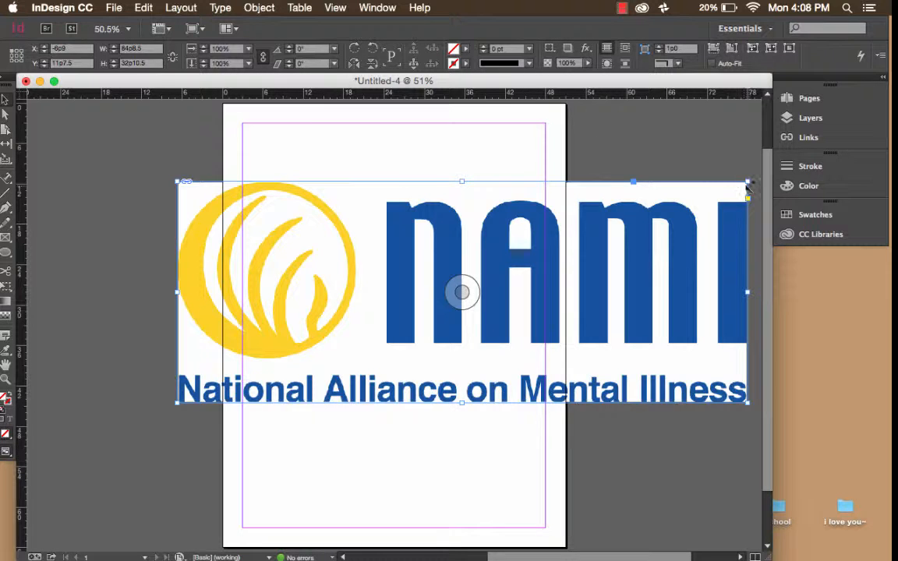
left_click_drag(747, 181, 618, 200)
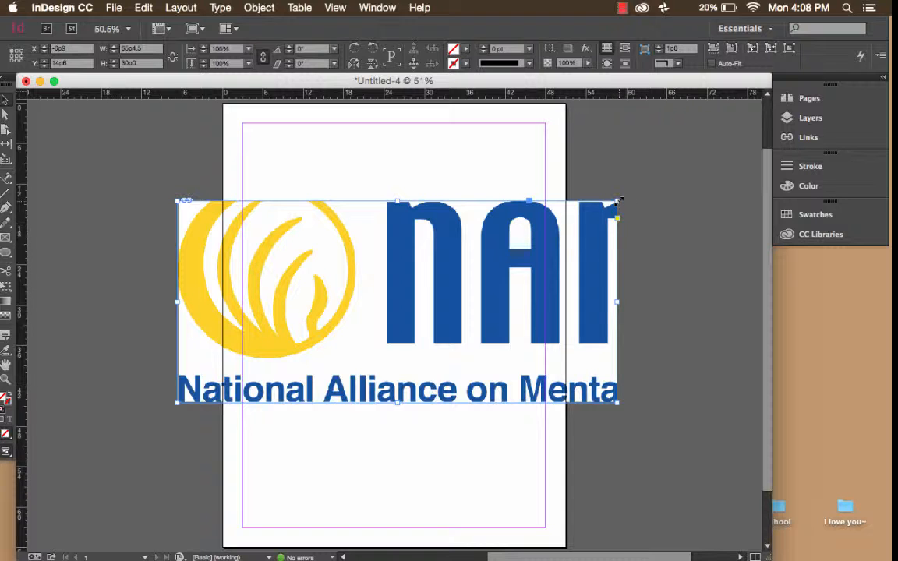
left_click_drag(617, 200, 366, 178)
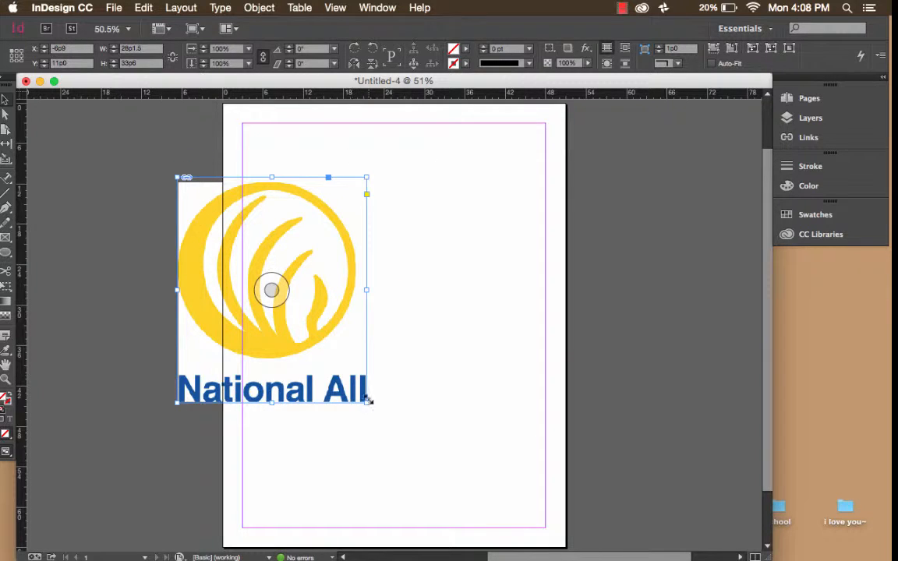
left_click_drag(367, 402, 361, 365)
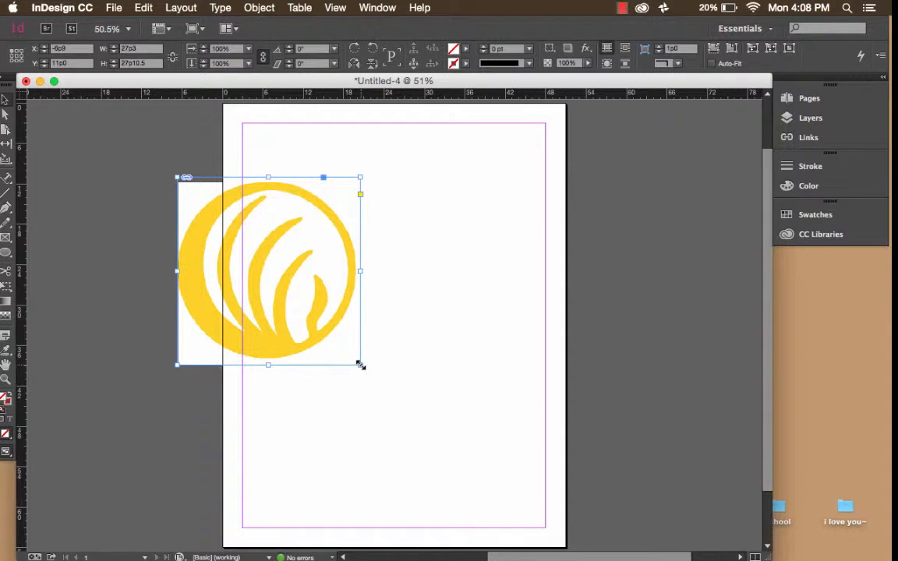
Step: Move the cropped emblem to the horizontal centre of the page, at about X 11p10, Y 15p6
left_click(274, 278)
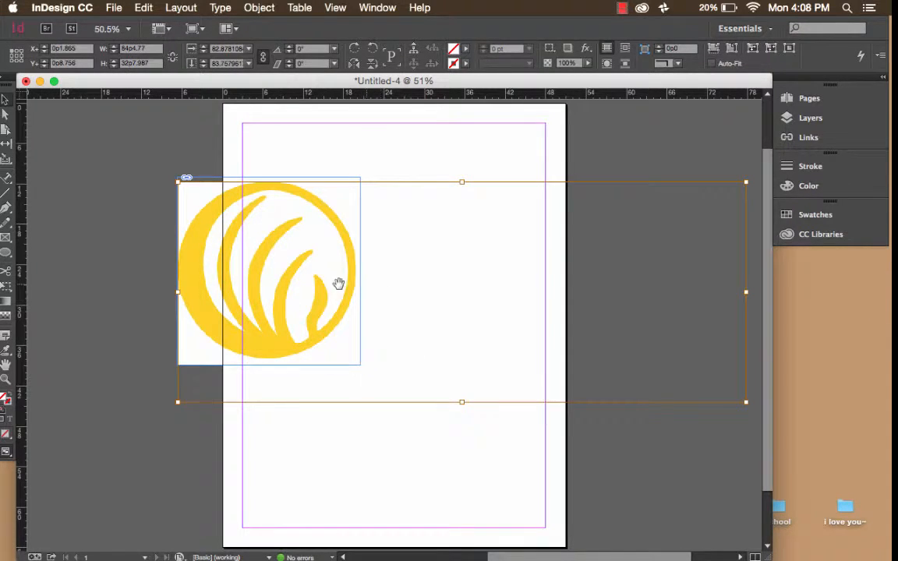
left_click(126, 262)
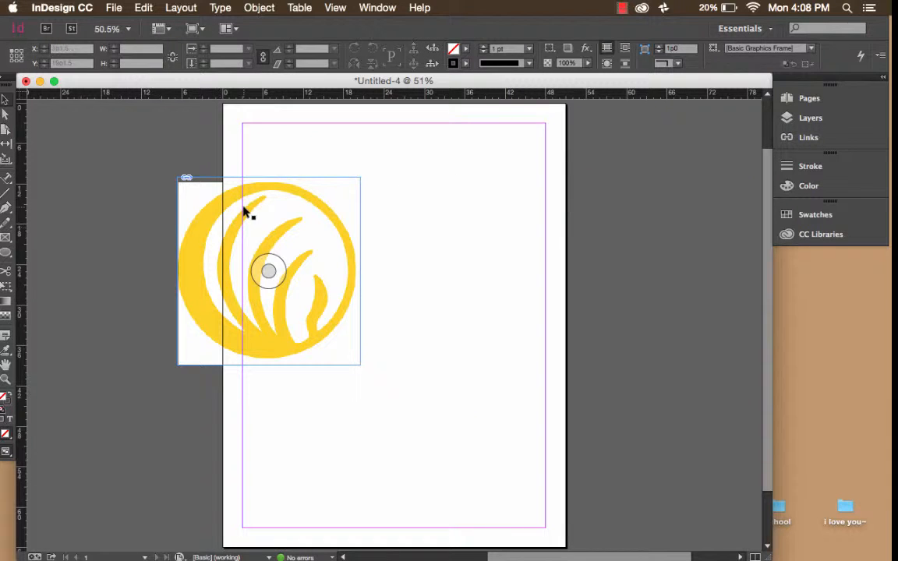
left_click_drag(265, 214, 376, 243)
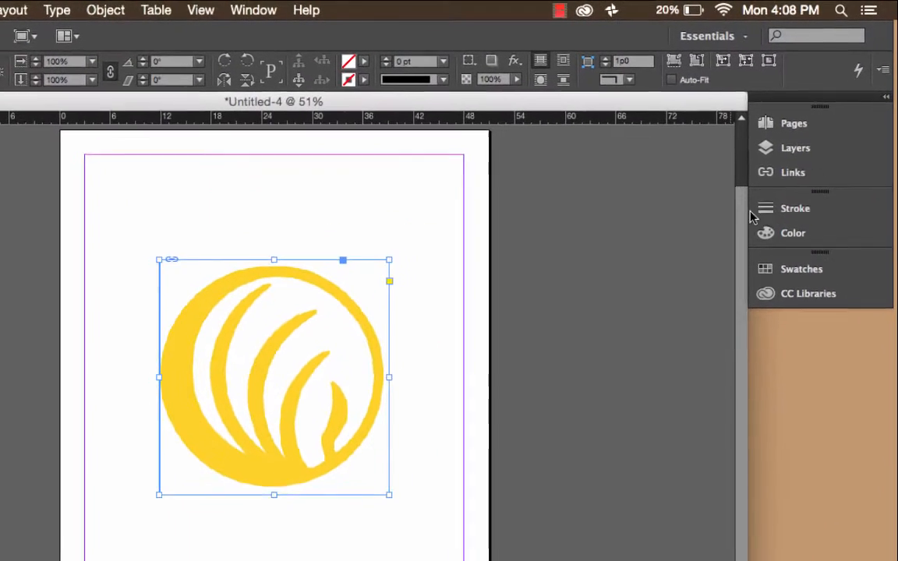
Step: Give the emblem's frame a Left Slant Hash stroke with a weight of 11 pt
left_click(766, 210)
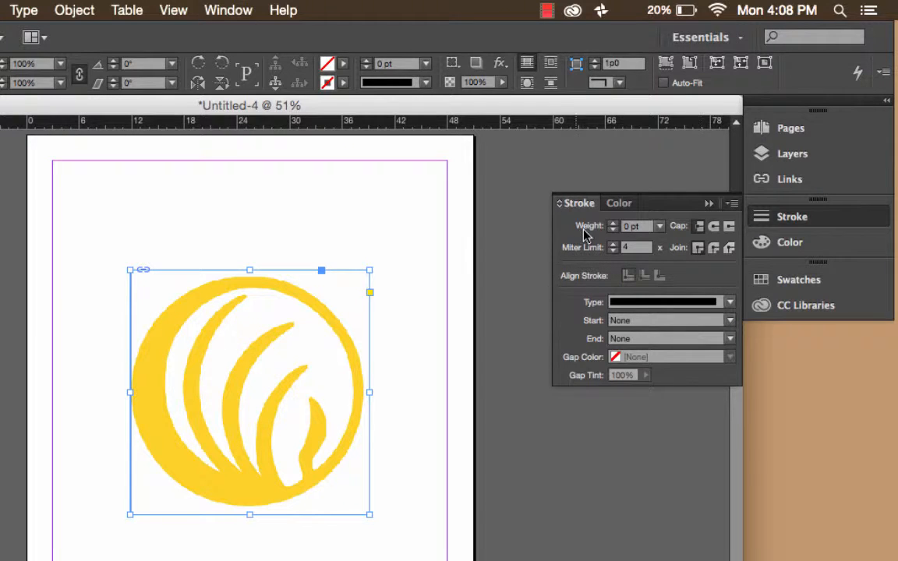
left_click(730, 303)
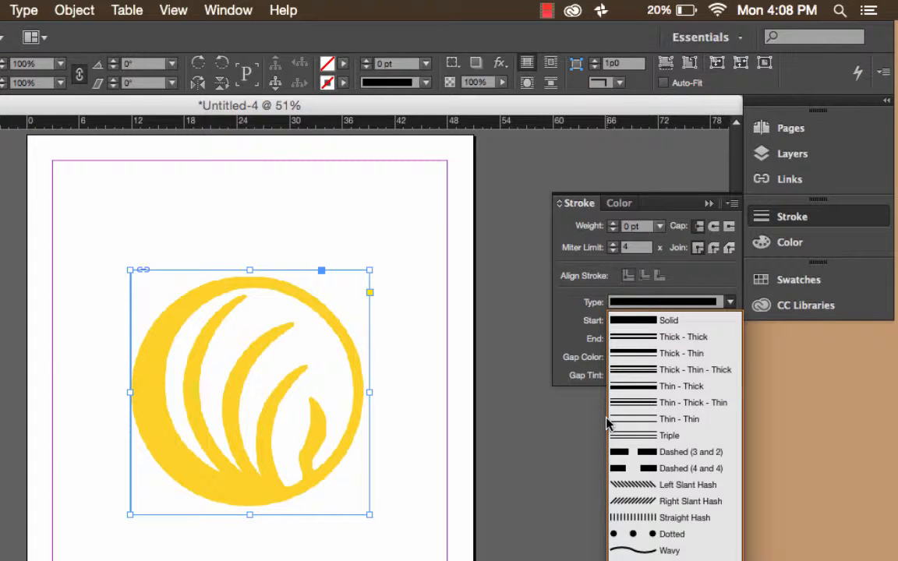
left_click(634, 488)
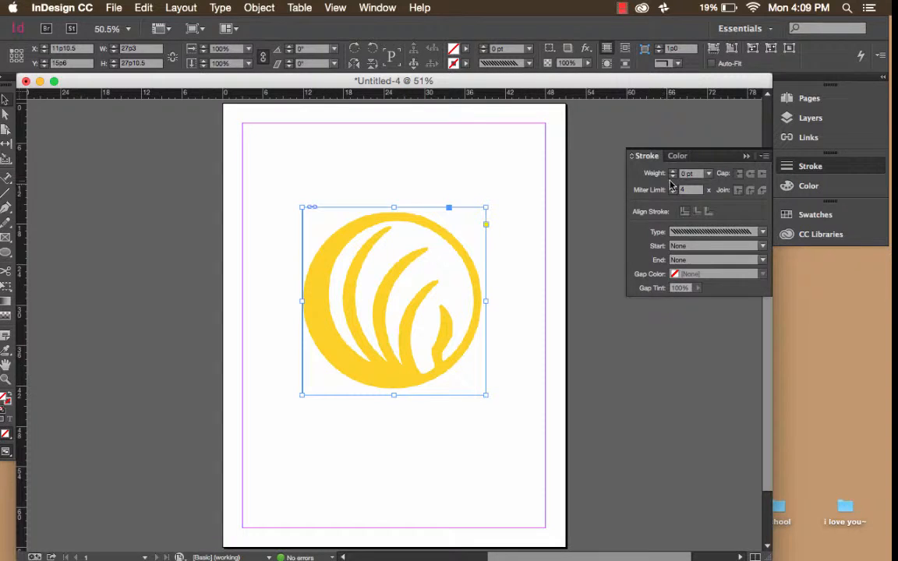
left_click(673, 171)
left_click(672, 172)
left_click(672, 172)
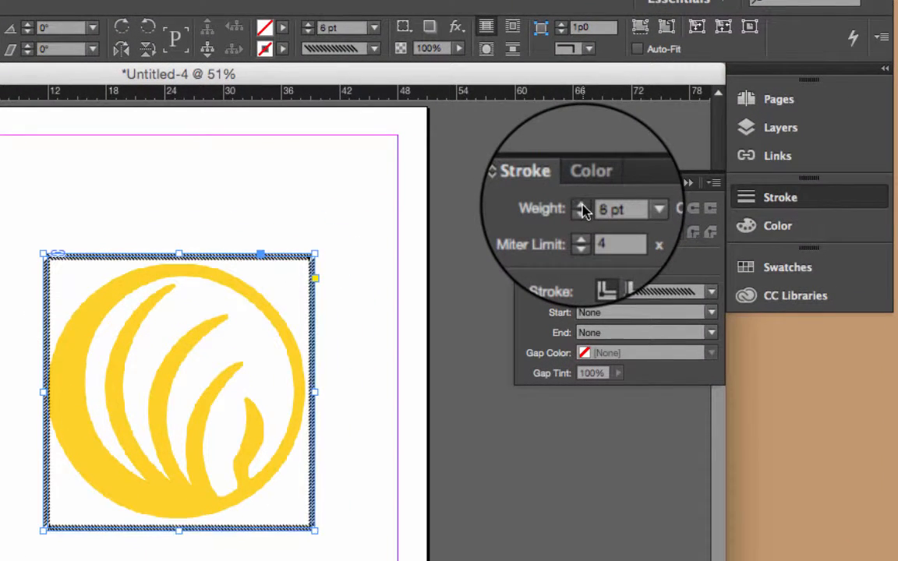
left_click(581, 206)
left_click(581, 206)
left_click(581, 206)
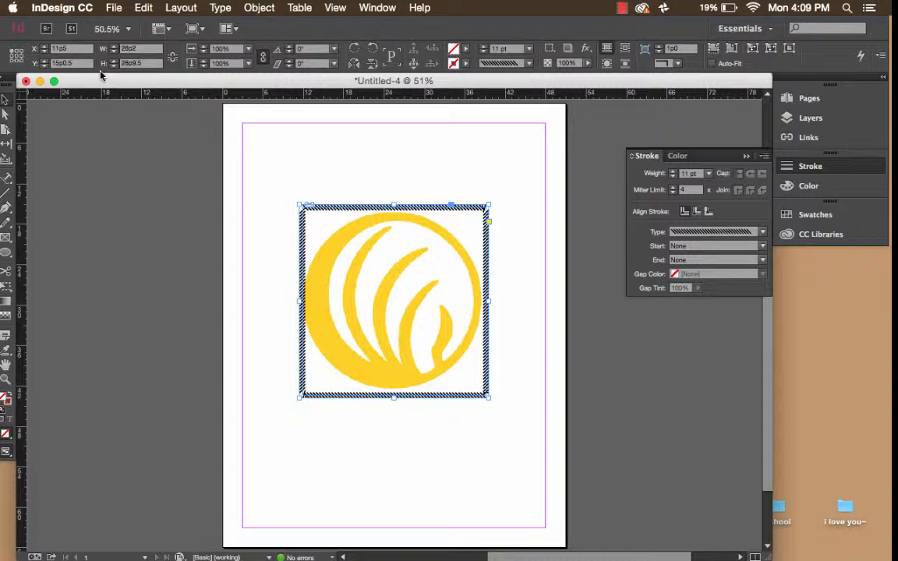
left_click(283, 237)
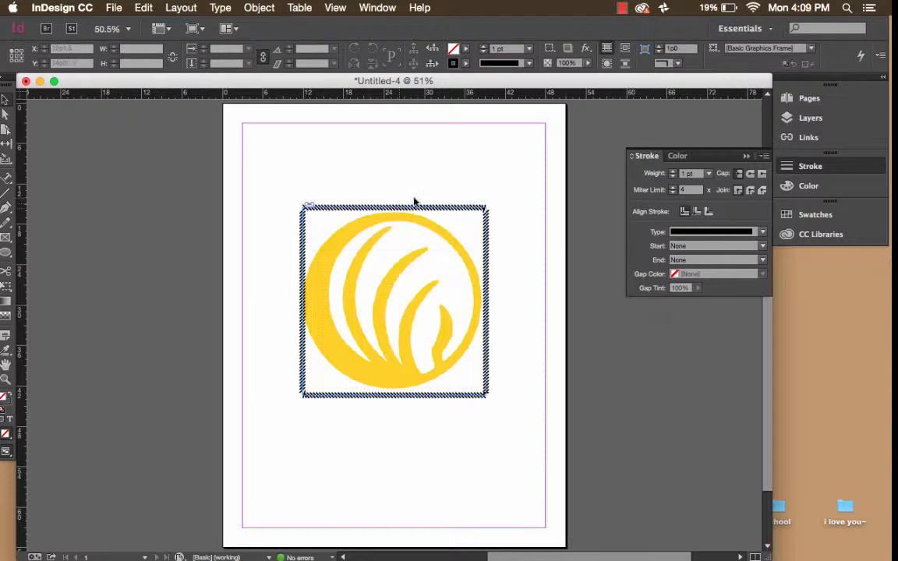
Step: Extend the top edge of the emblem's frame slightly upward, to a frame height of about 29p7
left_click(129, 30)
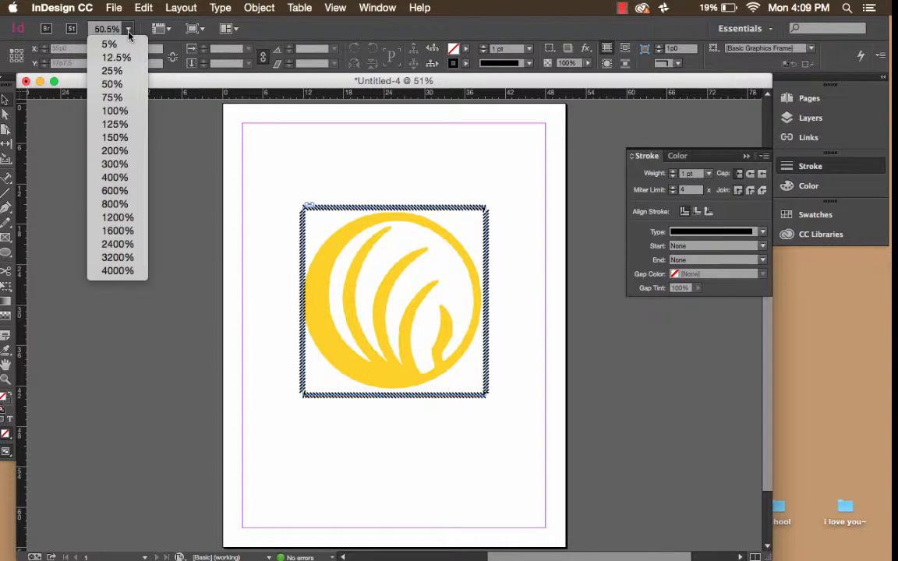
left_click(115, 124)
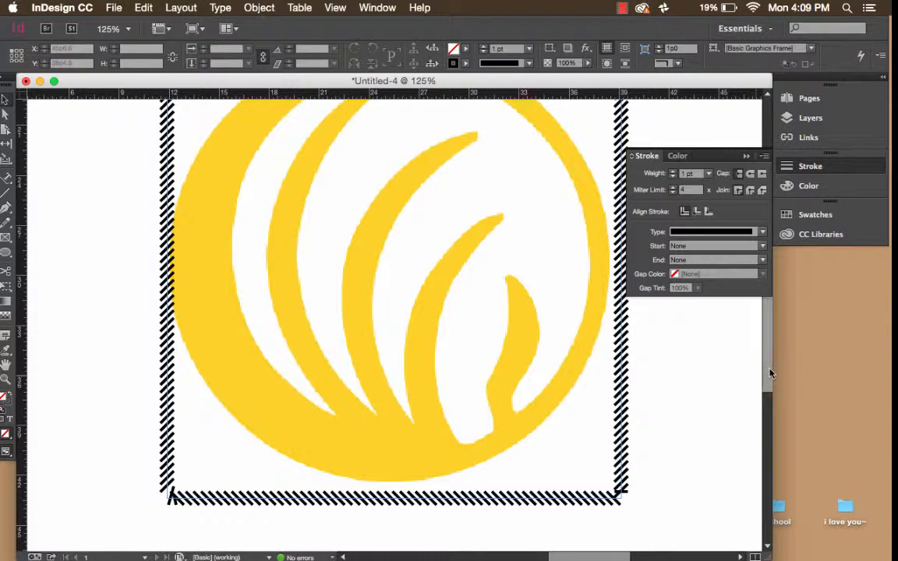
scroll(766, 359, "up", 3)
scroll(767, 359, "down", 2)
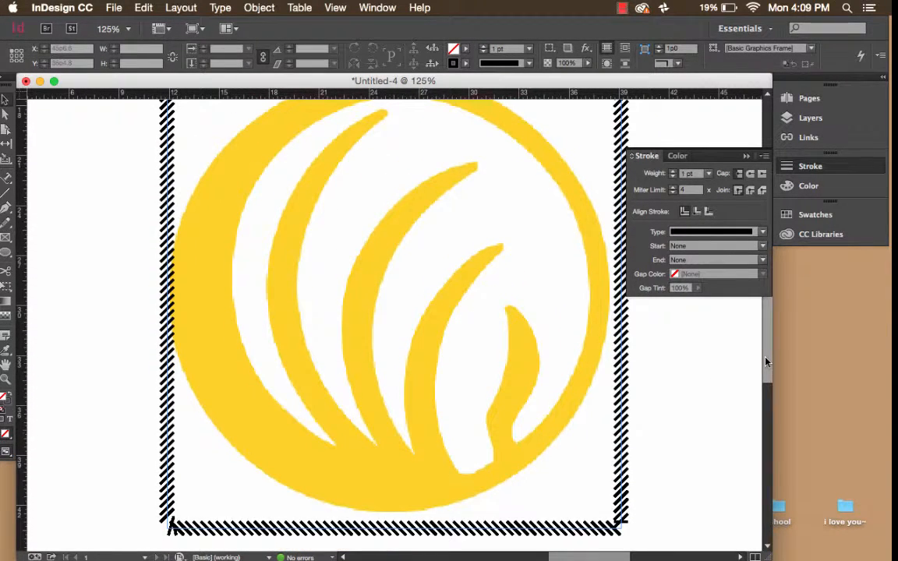
scroll(766, 360, "up", 2)
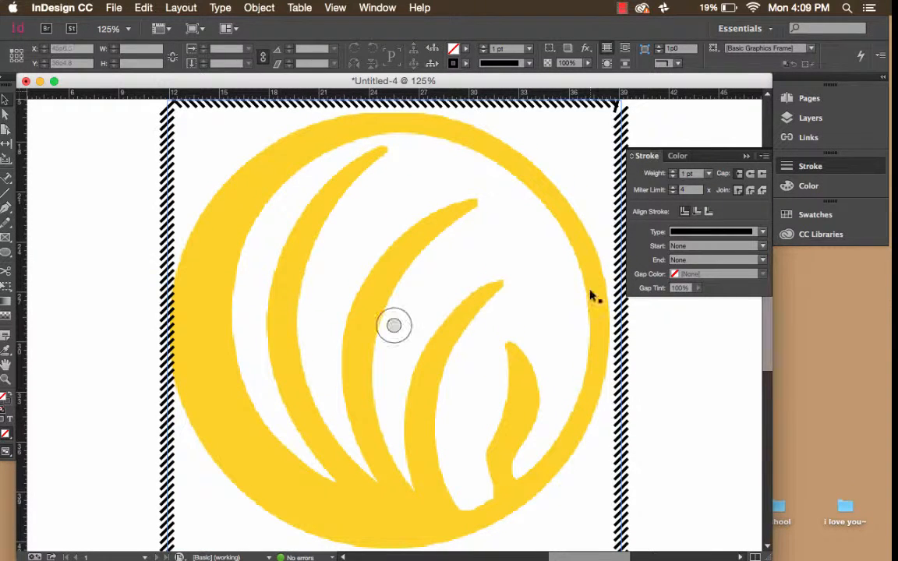
left_click(173, 141)
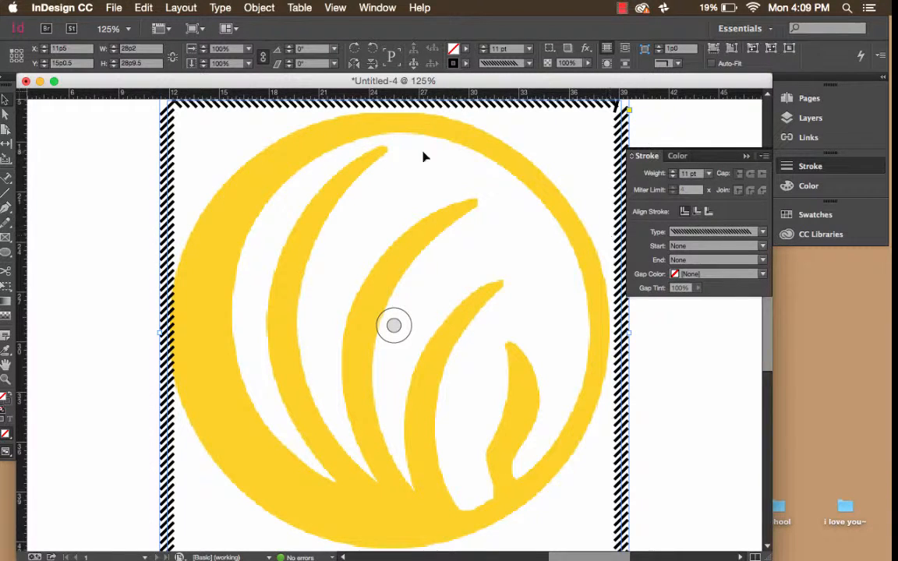
key("super+minus")
left_click_drag(393, 129, 394, 122)
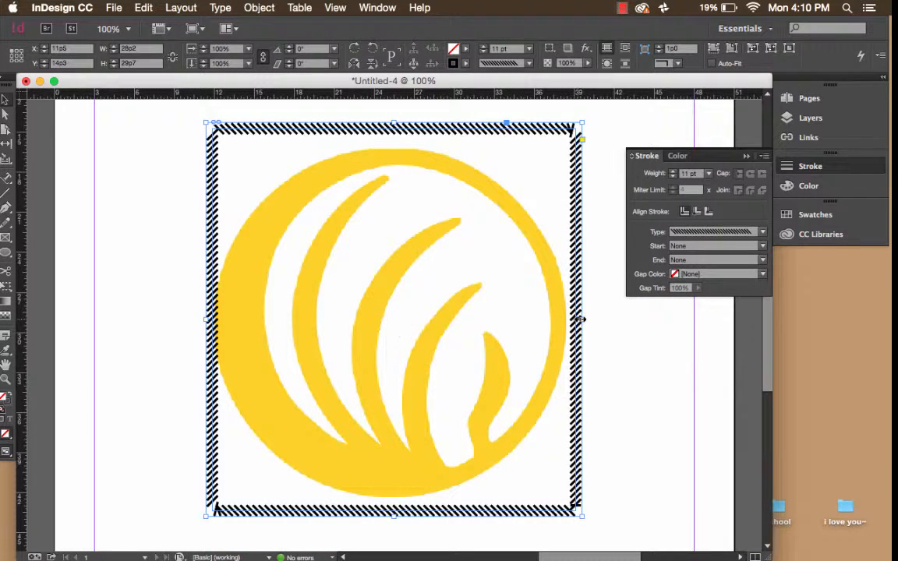
Step: Extend both sides of the emblem's frame outward to a frame width of about 29p11
left_click_drag(583, 319, 589, 320)
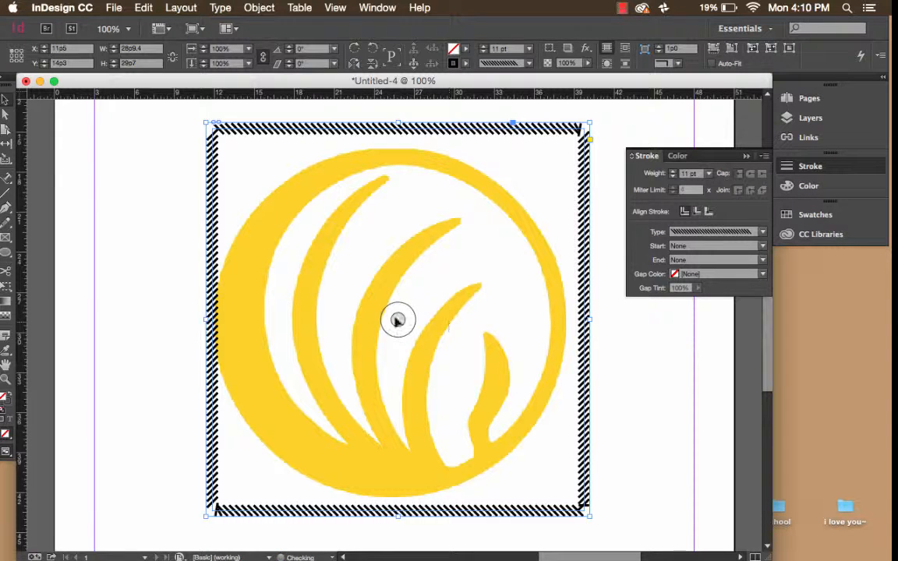
left_click_drag(204, 320, 193, 318)
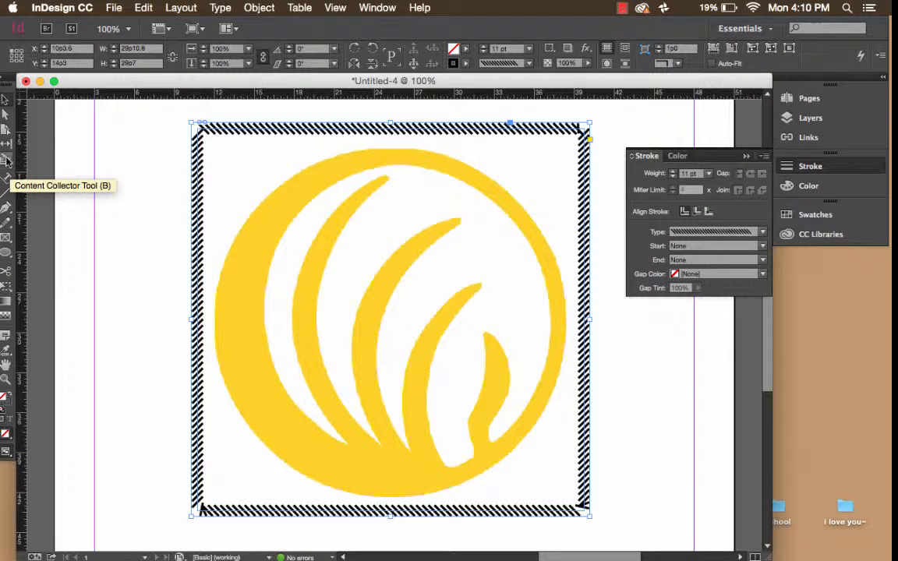
Step: Create a 21p6.6 circle with the Ellipse tool, and move and enlarge it to about 26p across, following the emblem's outer edge
left_click(8, 255)
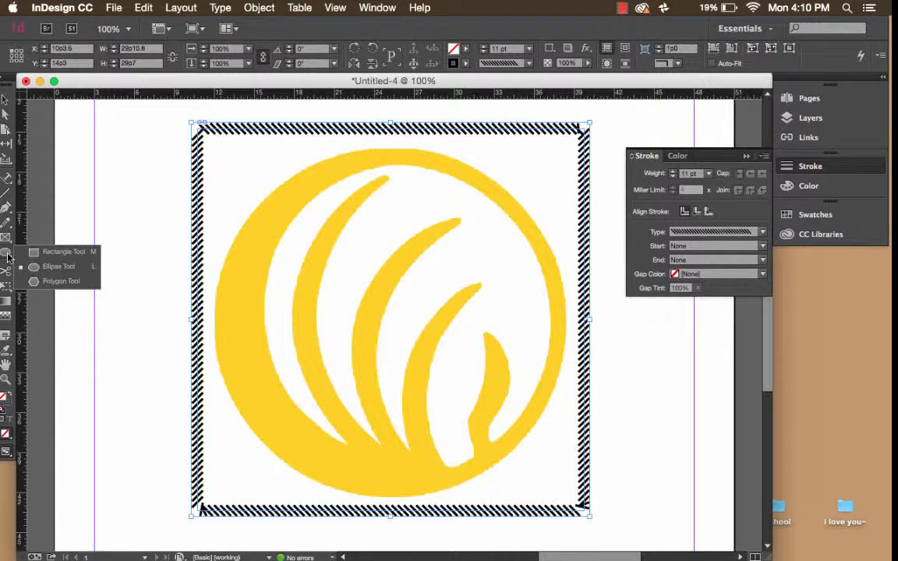
left_click(28, 252)
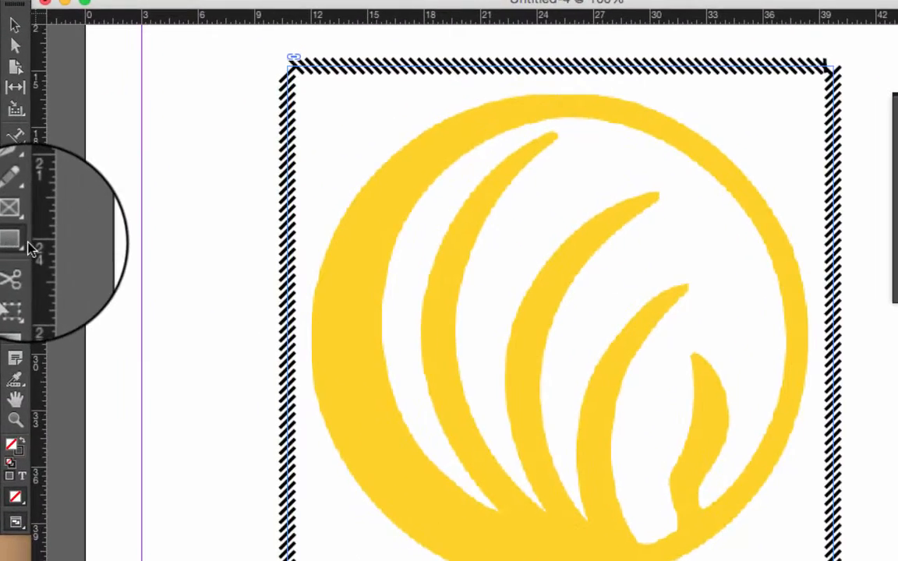
left_click(17, 243)
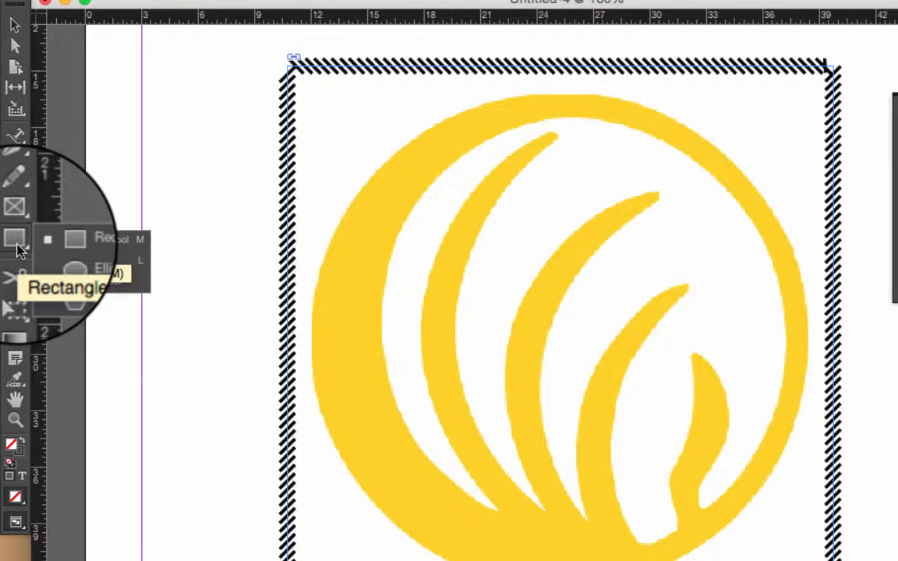
left_click(66, 261)
left_click(66, 268)
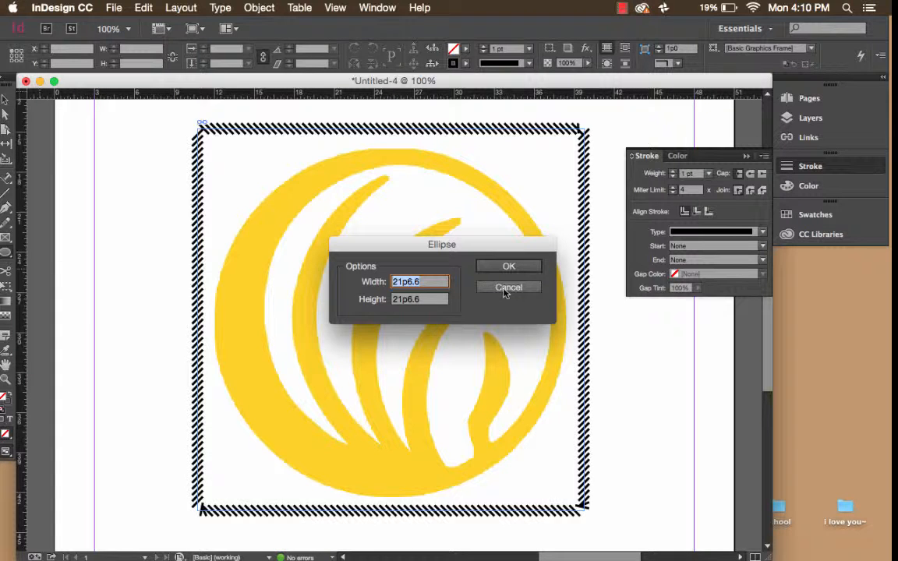
left_click(509, 268)
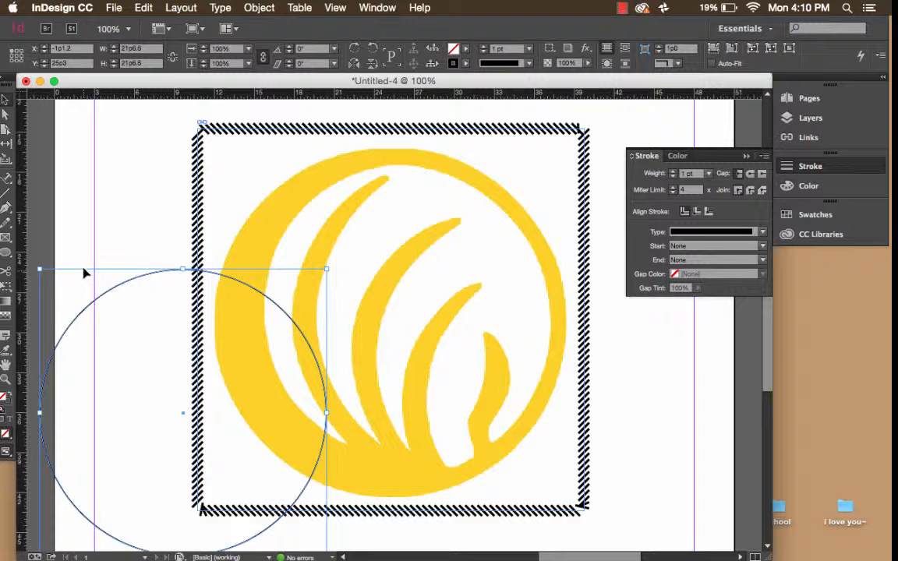
left_click_drag(86, 273, 283, 156)
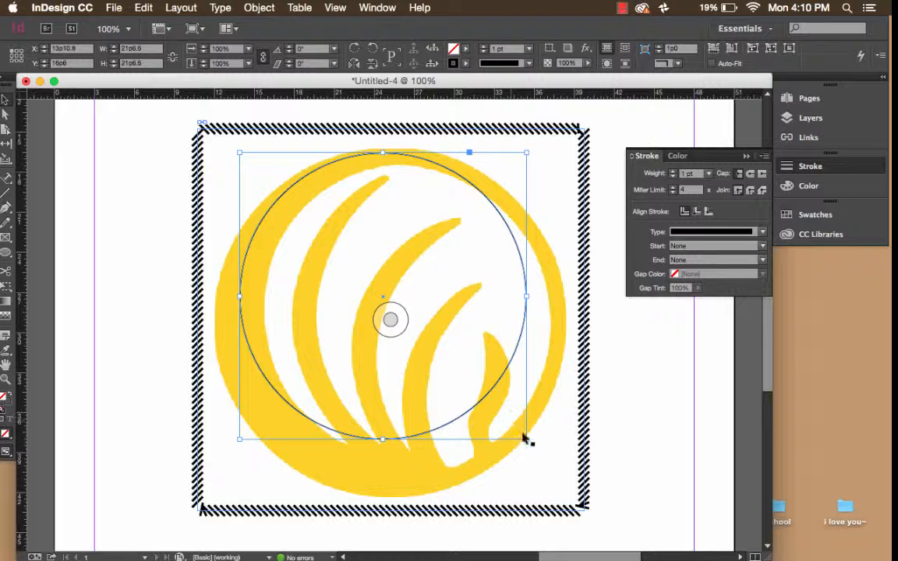
left_click_drag(527, 438, 559, 499)
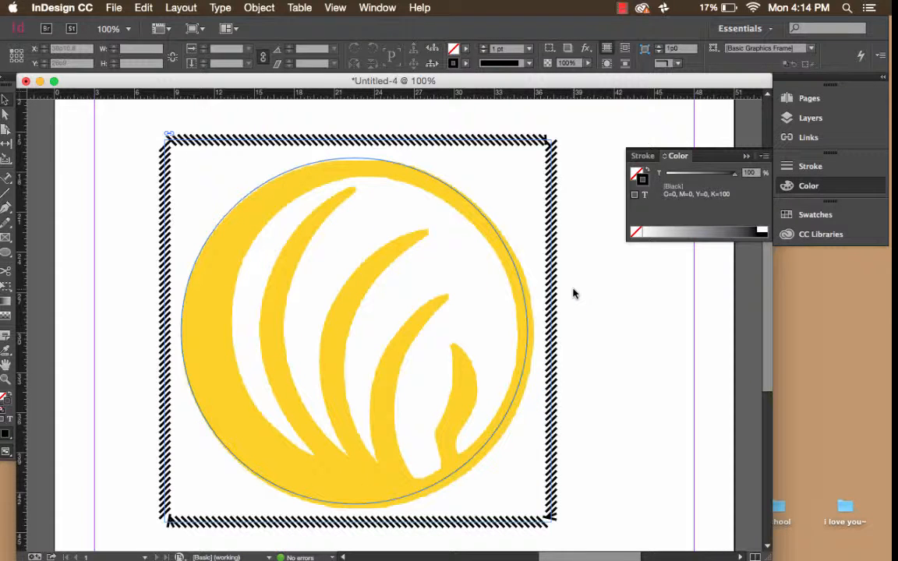
Step: Set the stroke type of the circle around the emblem to White Diamond
left_click(478, 211)
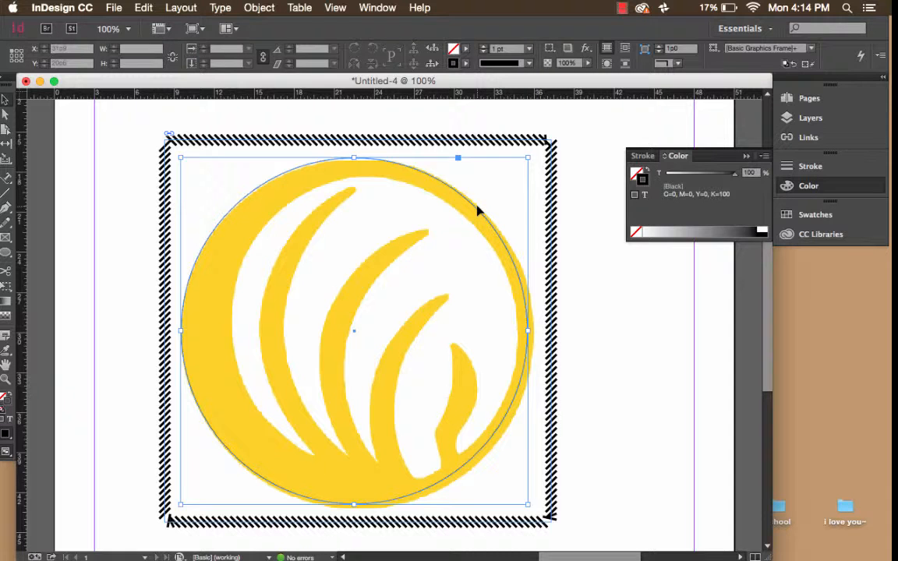
left_click(706, 295)
left_click(788, 166)
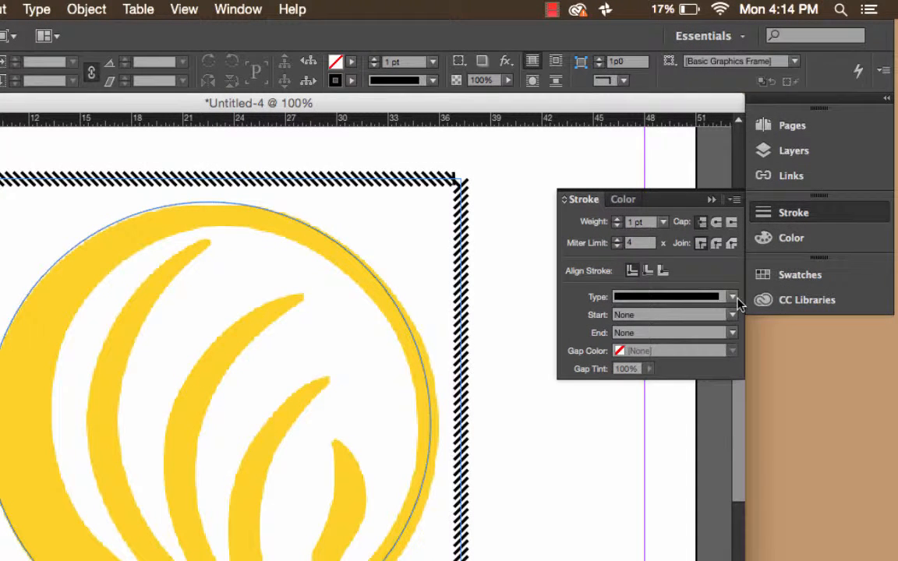
left_click(732, 298)
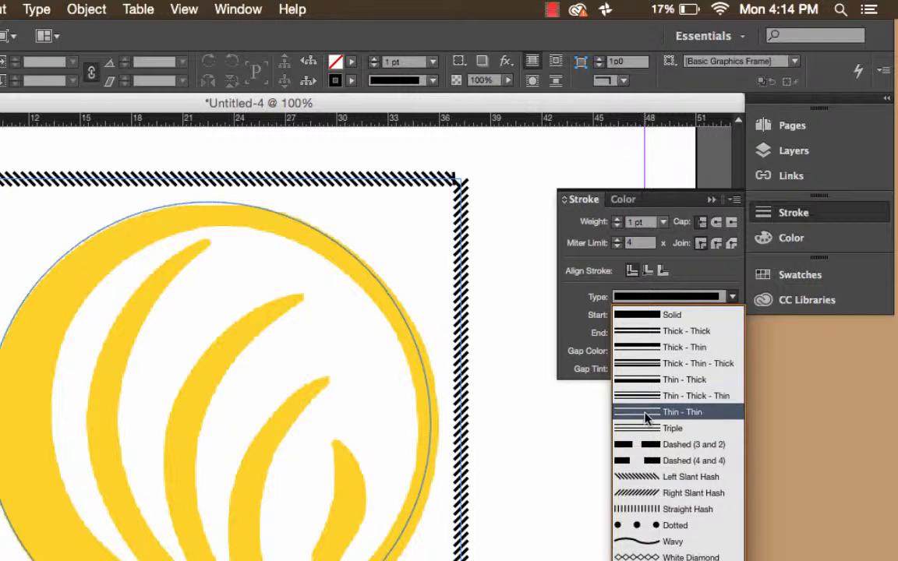
left_click(652, 332)
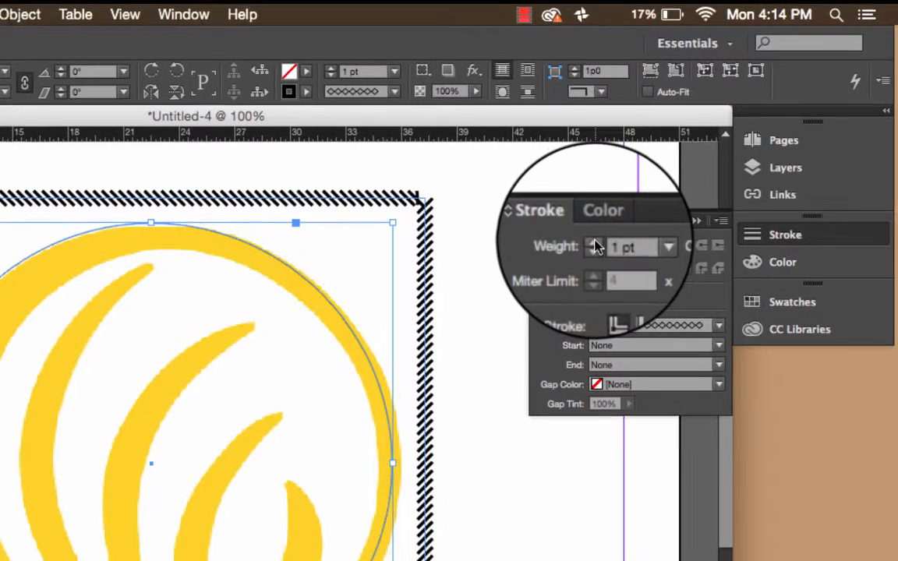
Step: Set the circle's stroke weight to 6 pt
left_click(594, 251)
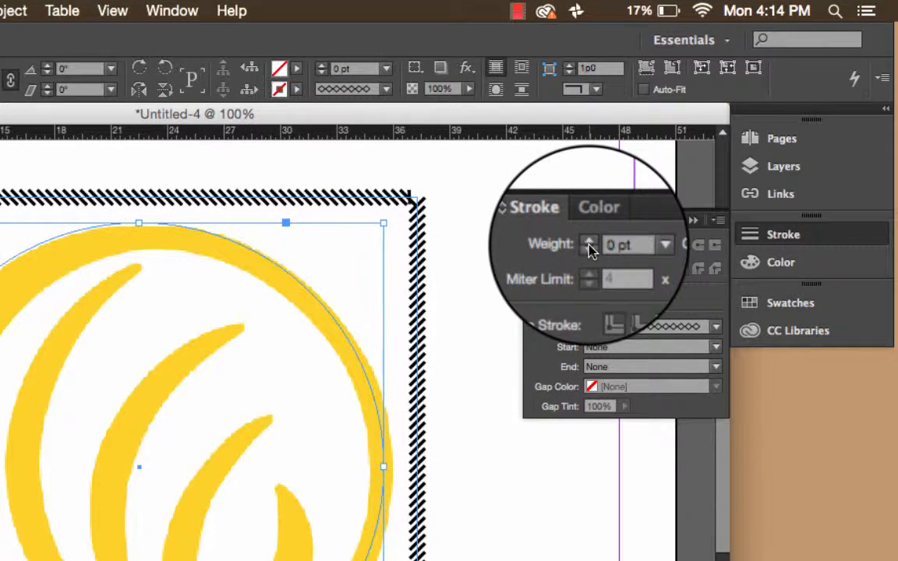
left_click(595, 242)
left_click(590, 242)
left_click(590, 242)
left_click(590, 242)
left_click(590, 241)
left_click(589, 241)
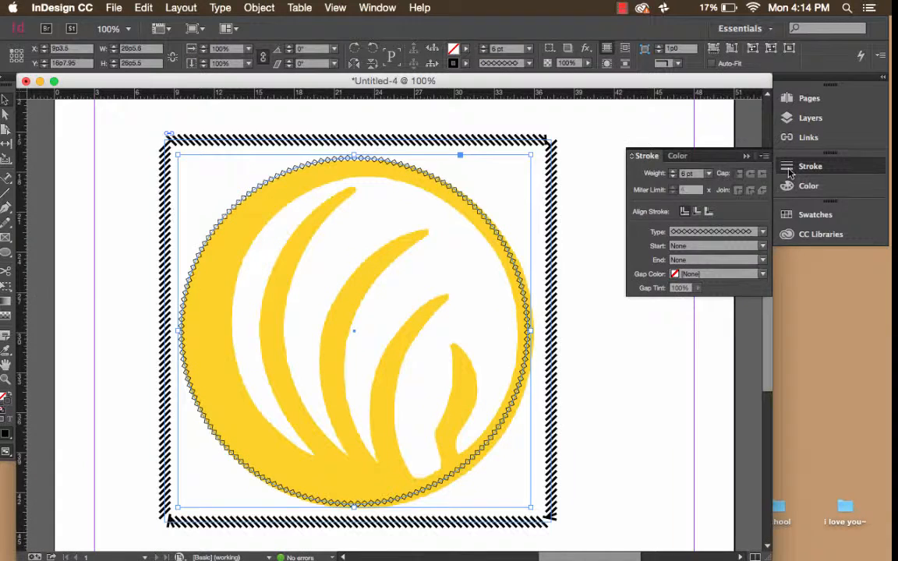
left_click(789, 168)
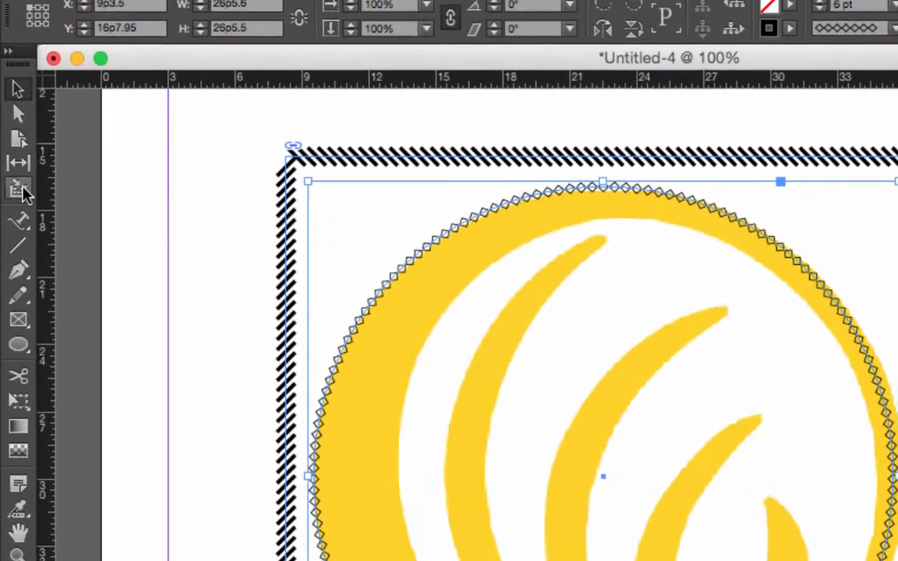
Step: Add the text "National Alliance of Mental Illness" along the circle with the Type on a Path tool, starting on its upper-left arc
left_click(22, 229)
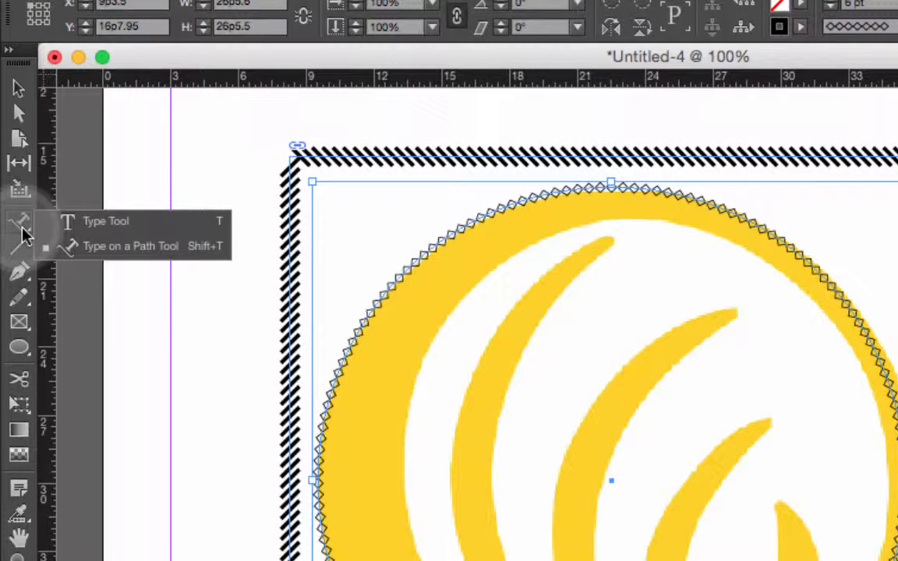
left_click(94, 248)
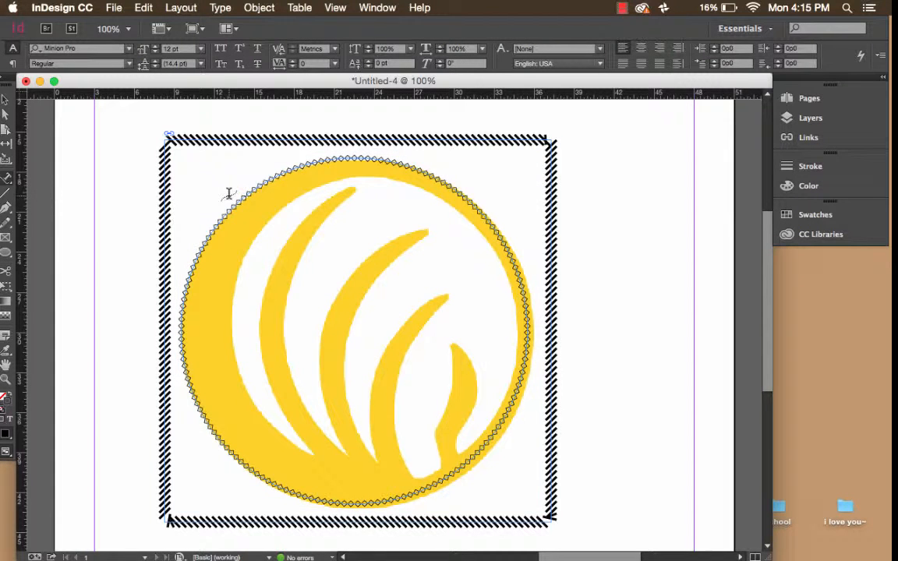
left_click(117, 29)
left_click(117, 124)
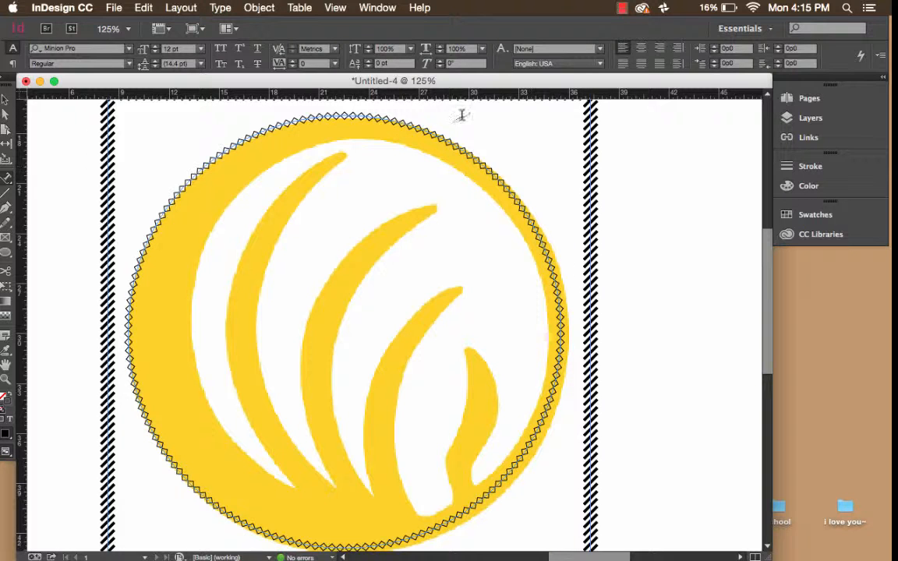
left_click(156, 217)
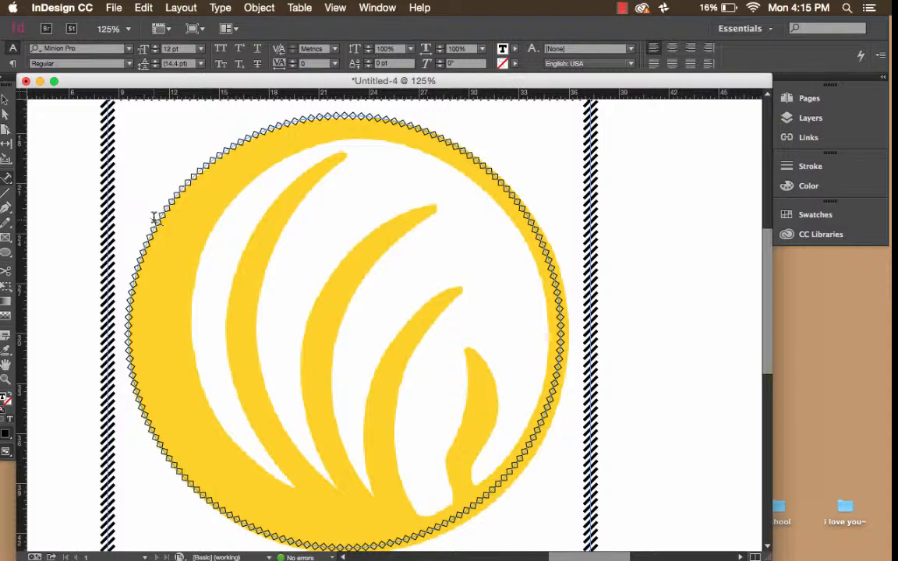
left_click(155, 217)
type("National")
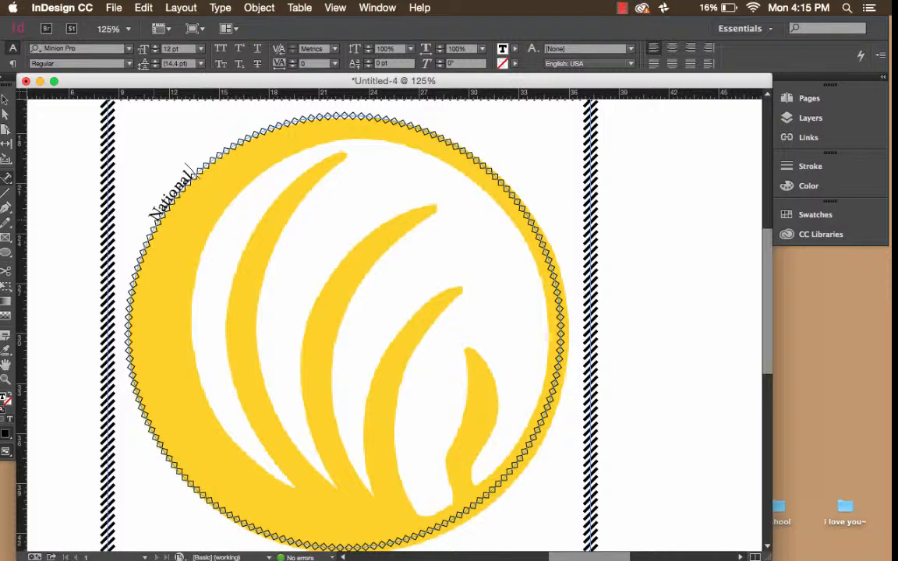
type(" Alliance")
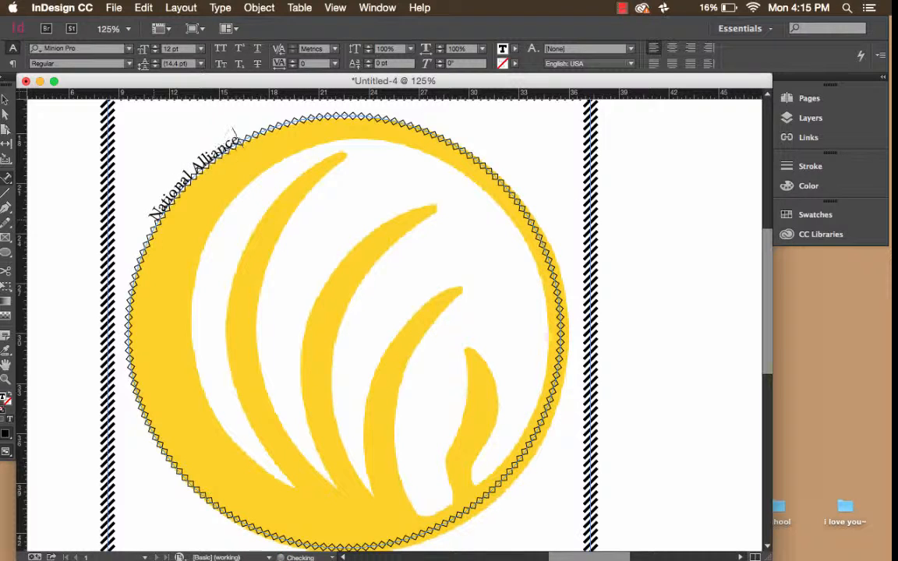
type(" of Mental")
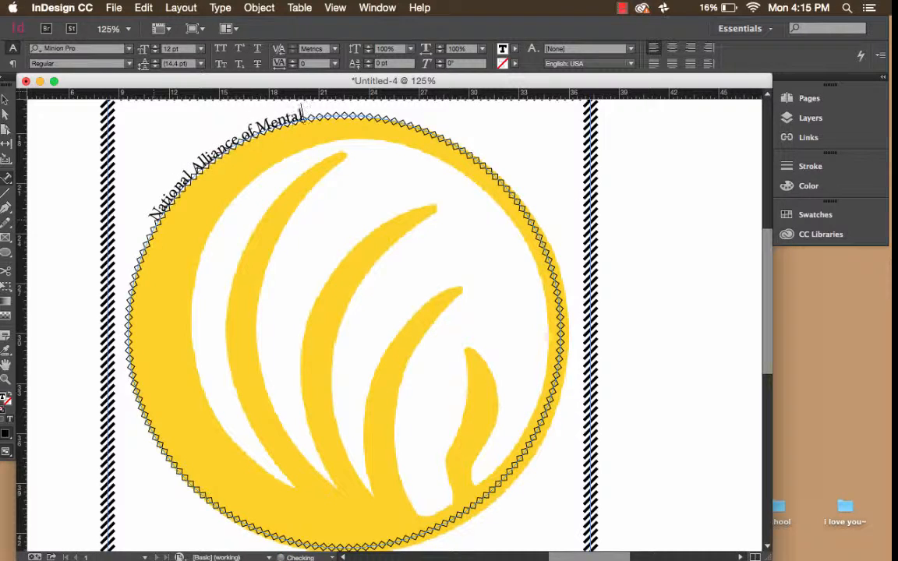
type(" Illness")
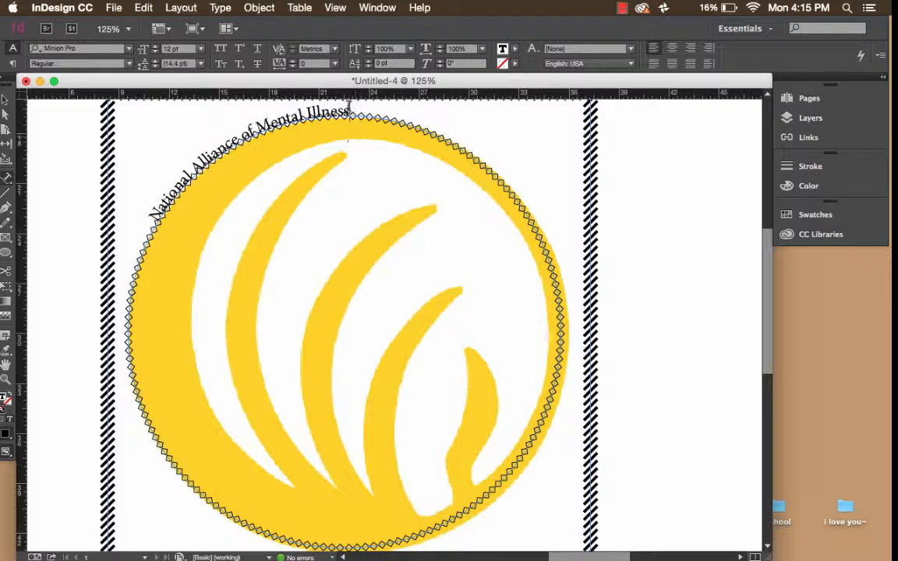
Step: Set the font size of all the text on the circle's path to 30 pt
left_click_drag(348, 107, 194, 140)
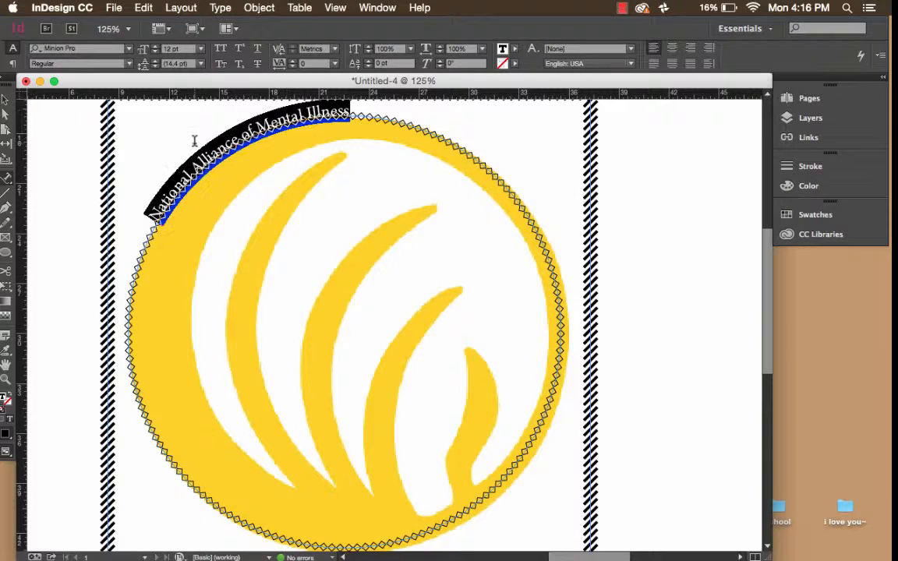
left_click(202, 50)
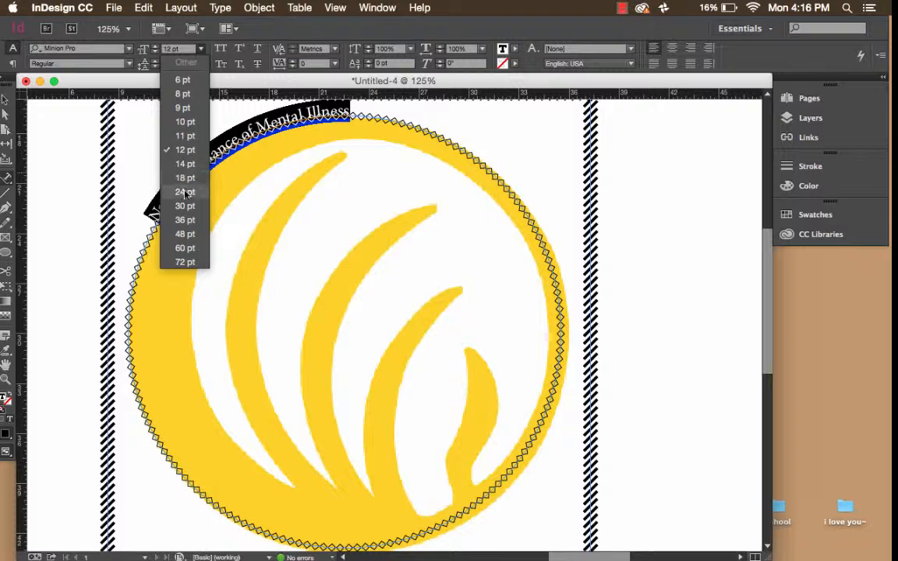
left_click(145, 141)
left_click_drag(328, 99, 167, 166)
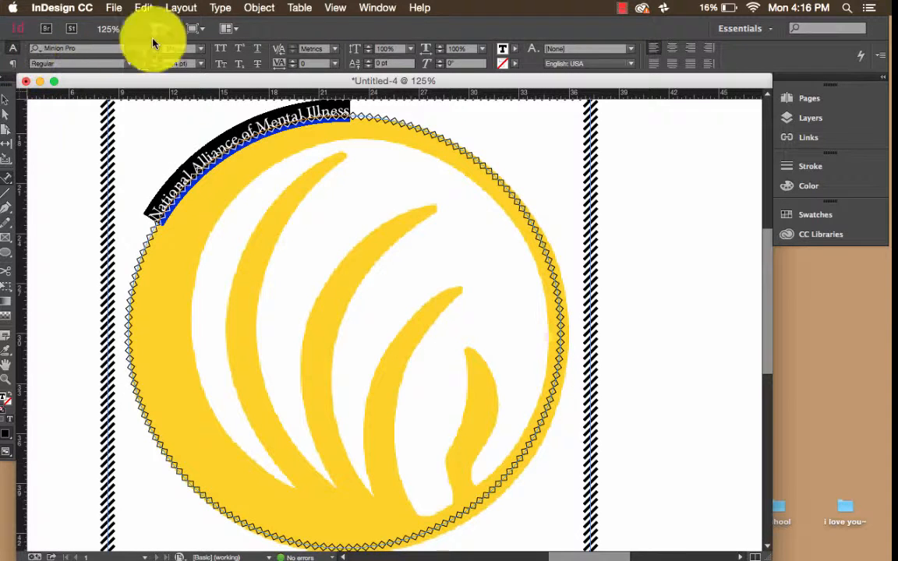
left_click(199, 50)
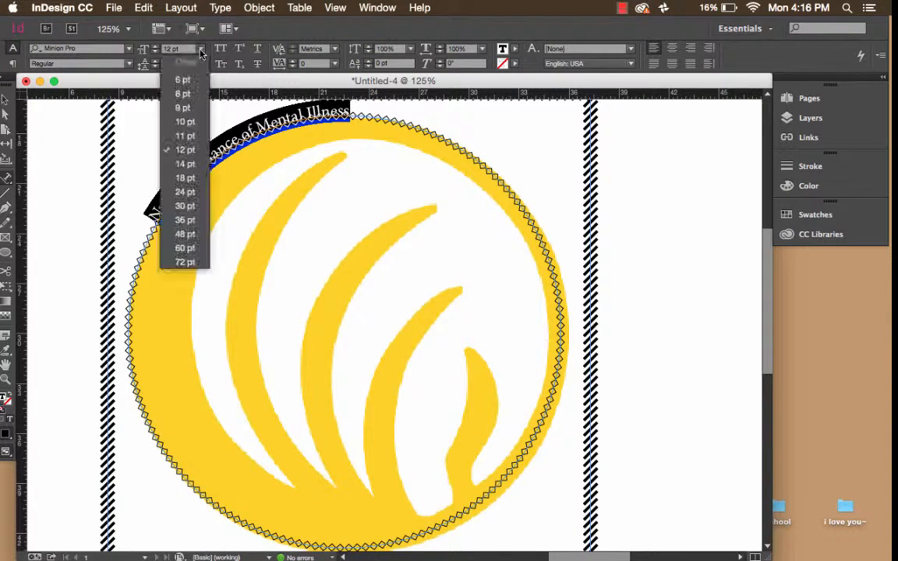
left_click(181, 207)
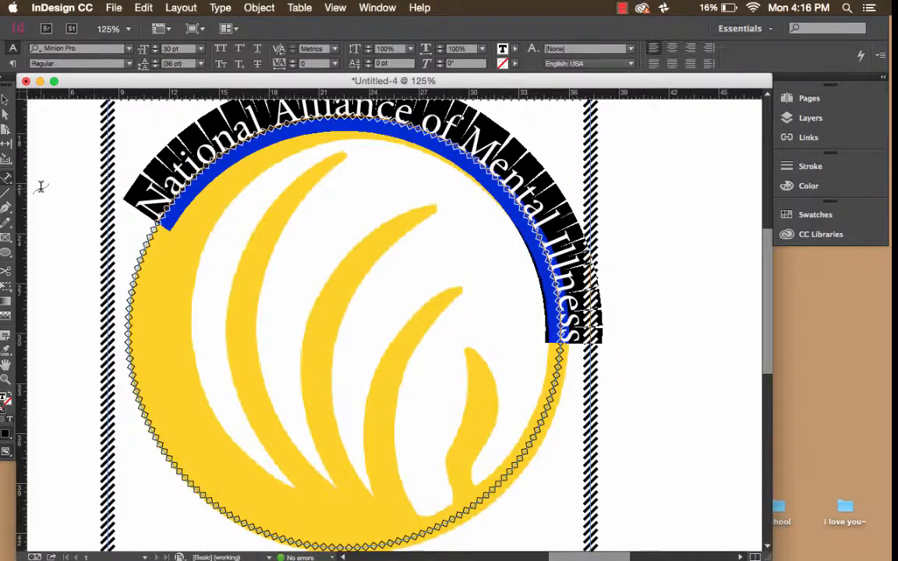
Step: Change the font of the circular text to Helvetica and deselect it
left_click(129, 50)
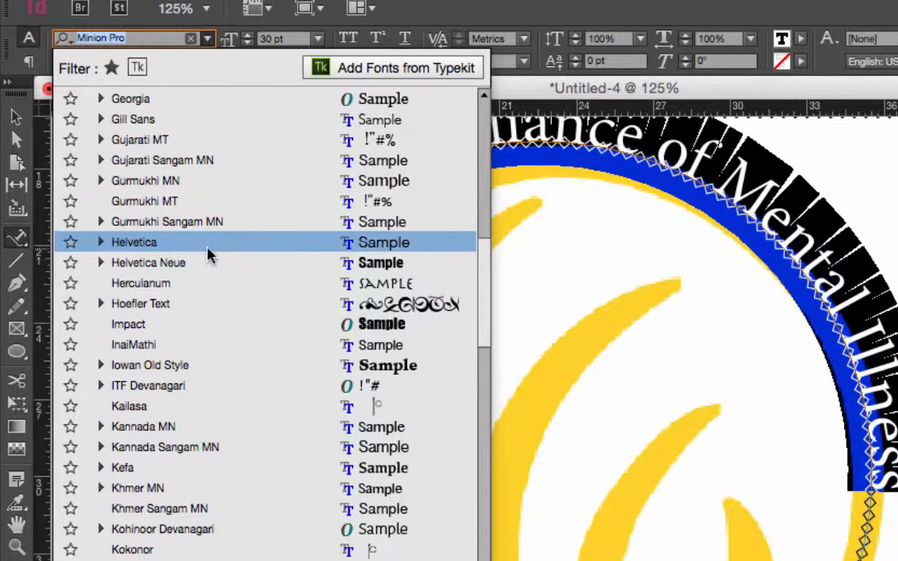
left_click(158, 248)
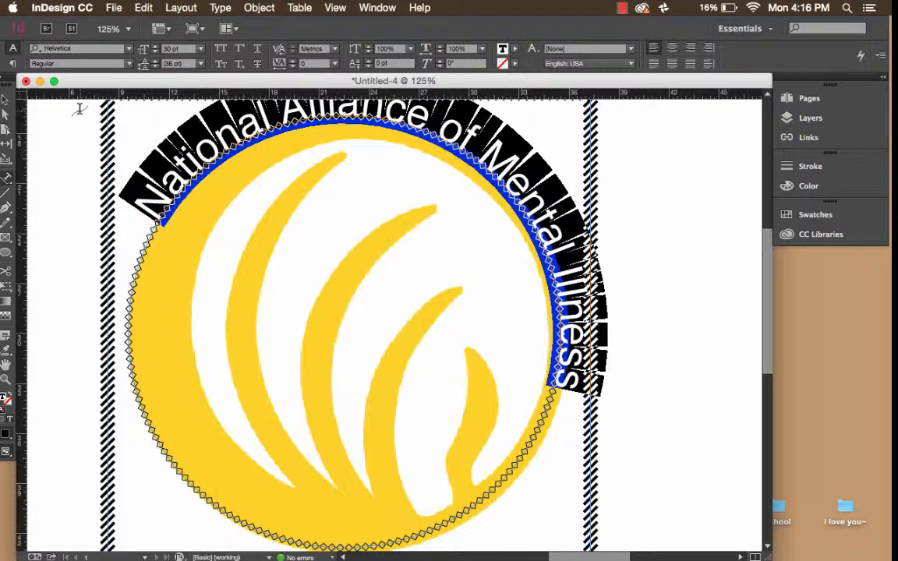
left_click(128, 144)
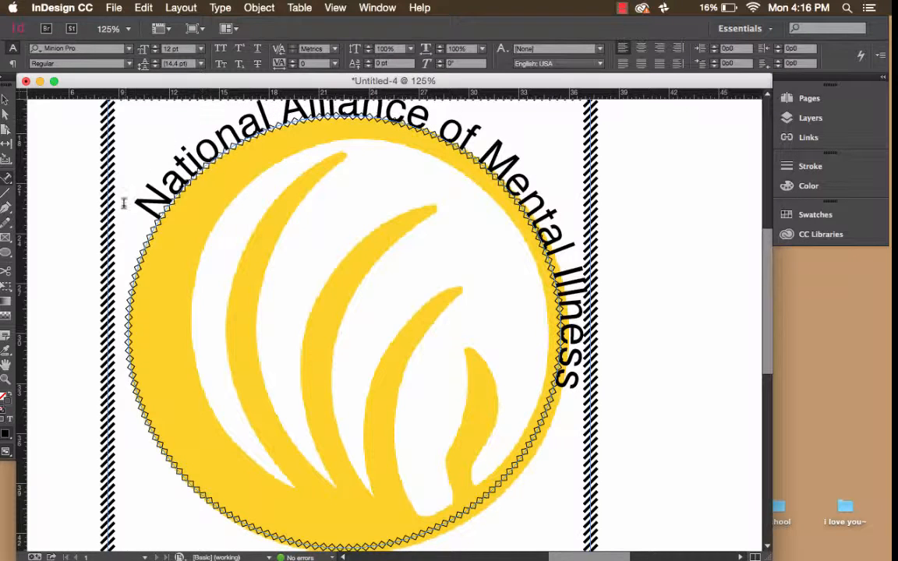
Step: Rotate the circle with its path text counterclockwise by about 11.75° using the Selection tool
left_click(3, 103)
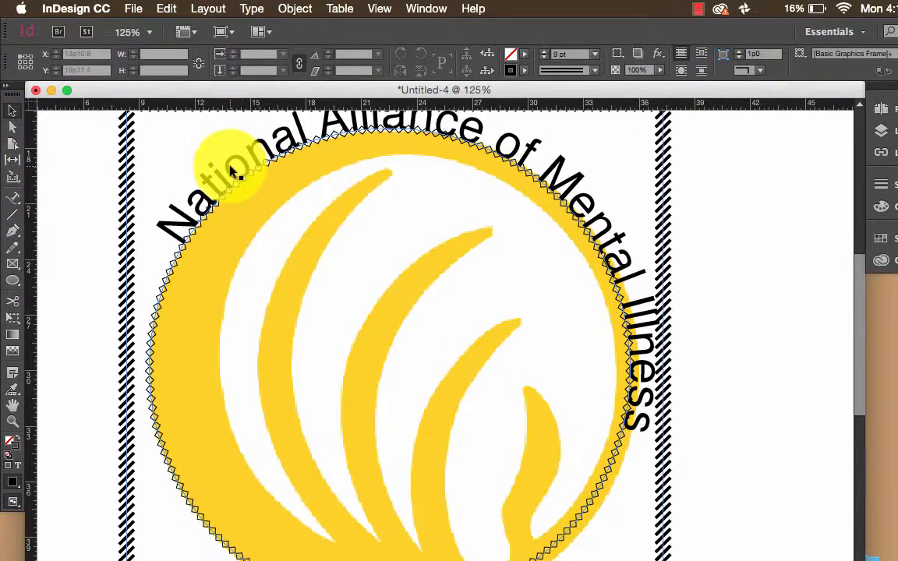
left_click(231, 172)
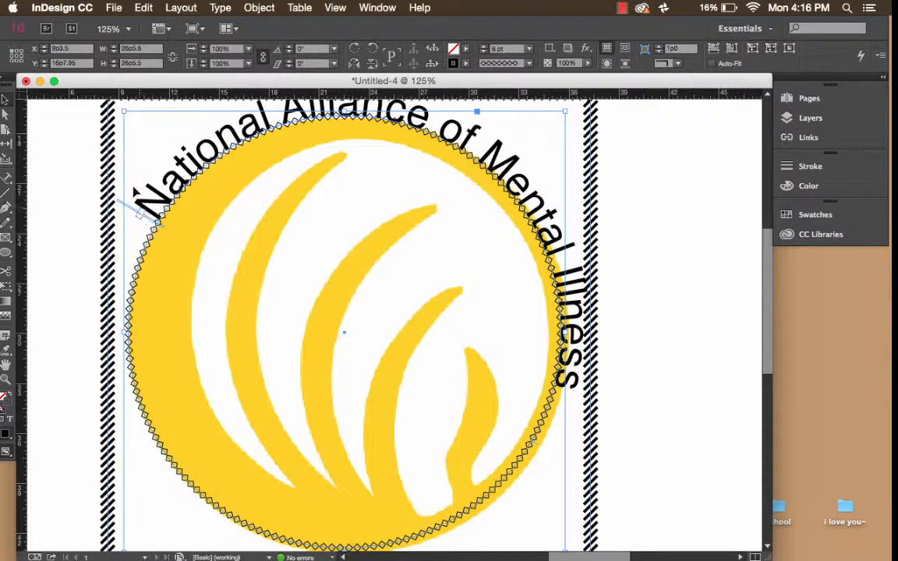
left_click_drag(122, 109, 76, 160)
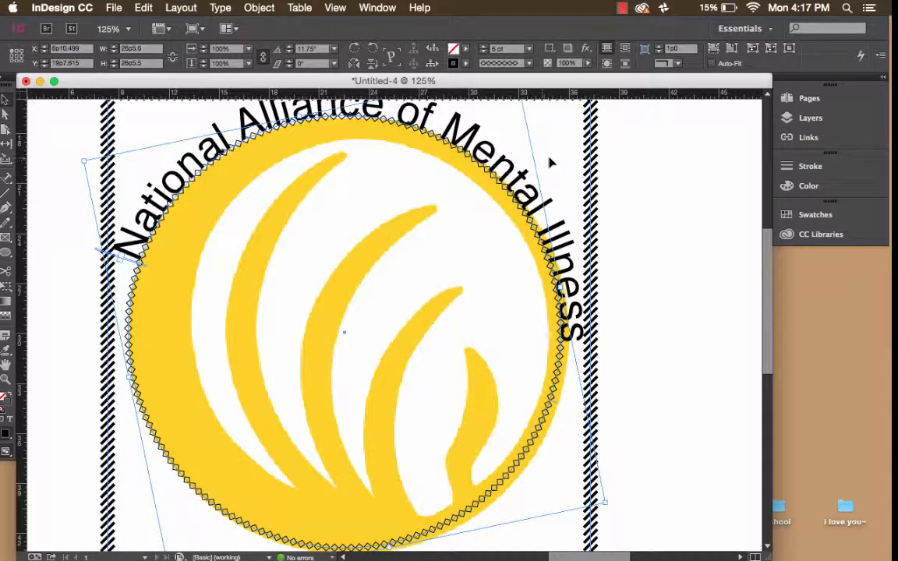
Step: Color all of the circular text with the cyan swatch C=100 M=0 Y=0 K=0 and deselect it
left_click(348, 324)
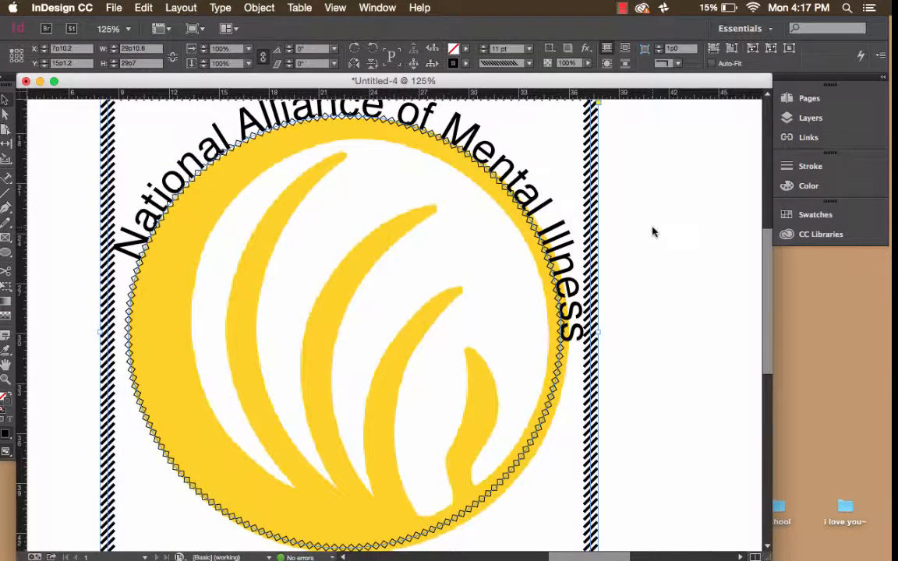
left_click(348, 325)
left_click(6, 177)
left_click_drag(550, 335, 202, 137)
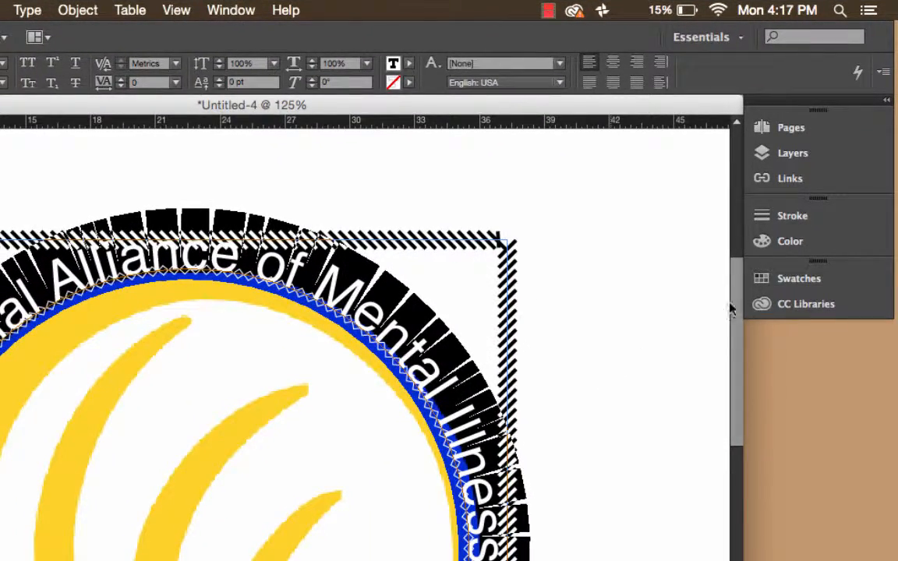
left_click(772, 287)
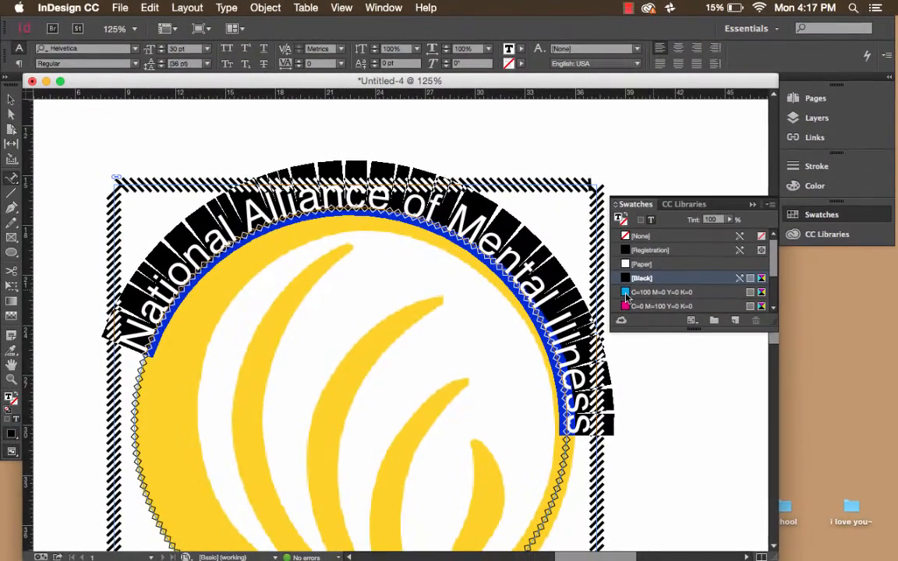
left_click(627, 294)
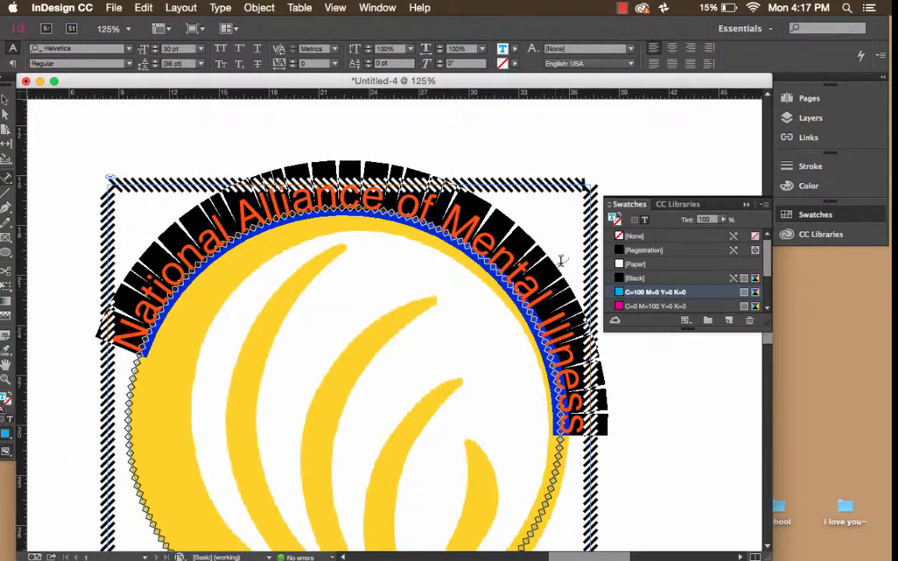
left_click(563, 254)
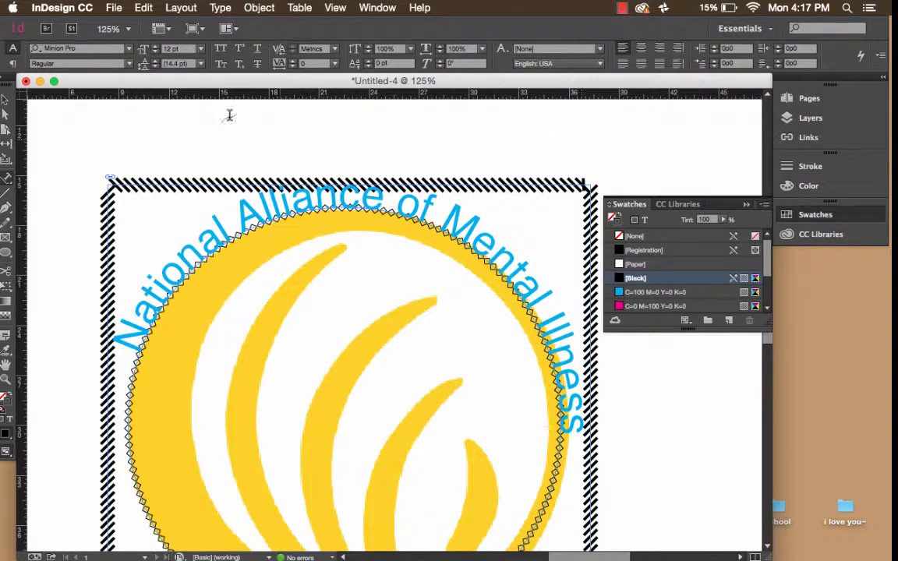
Step: Select the emblem, border and text circle together, move them slightly up and left, and resize them with Free Transform to about 29p4.2 by 27p1.6
left_click(117, 30)
left_click(129, 33)
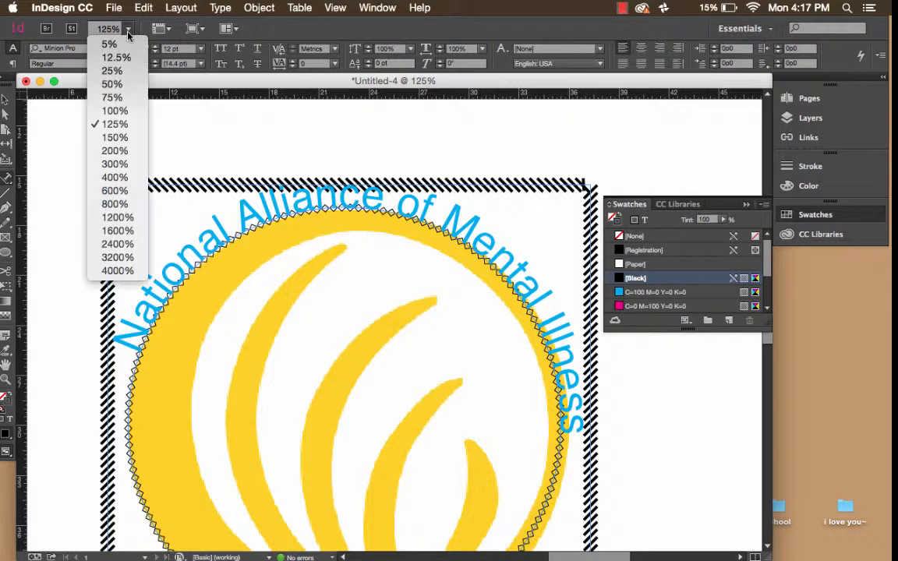
left_click(113, 111)
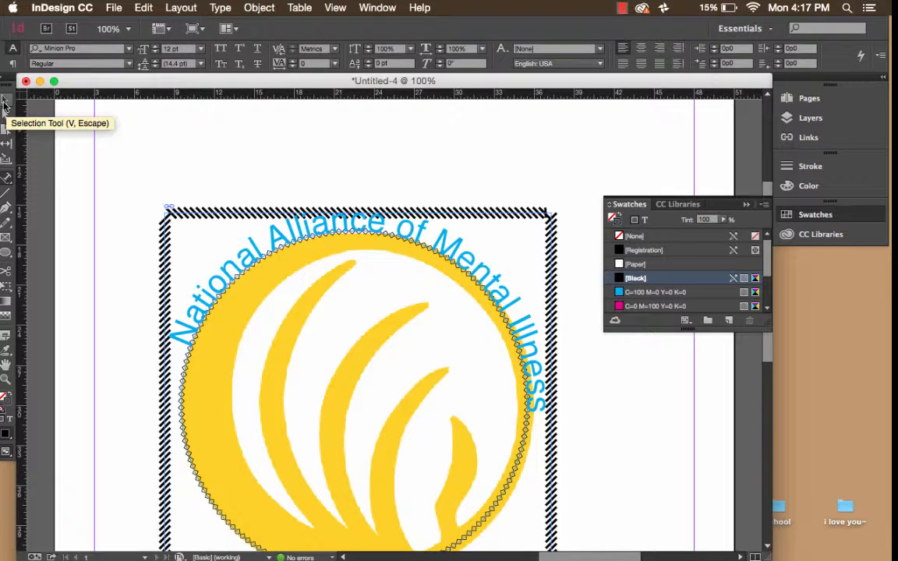
left_click(4, 104)
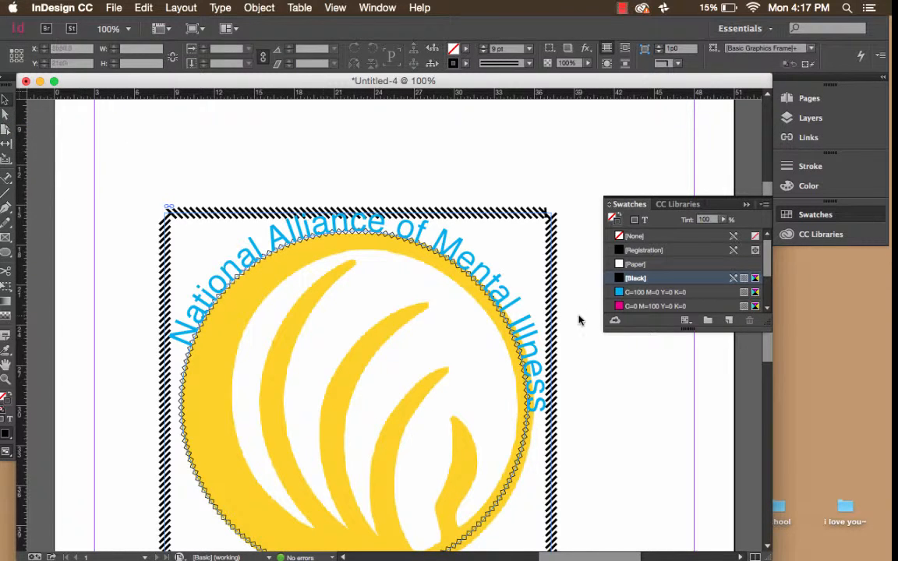
scroll(688, 325, "down", 4)
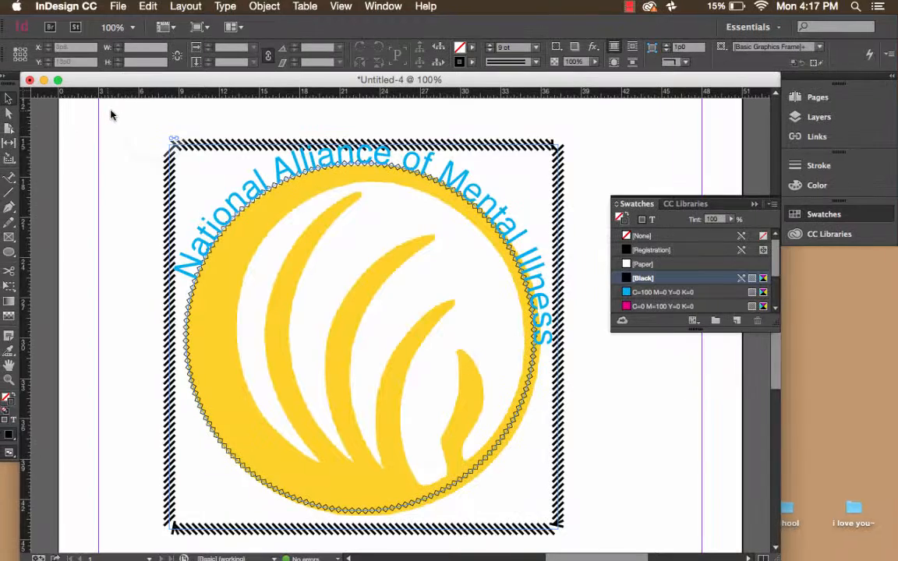
left_click_drag(121, 112, 621, 546)
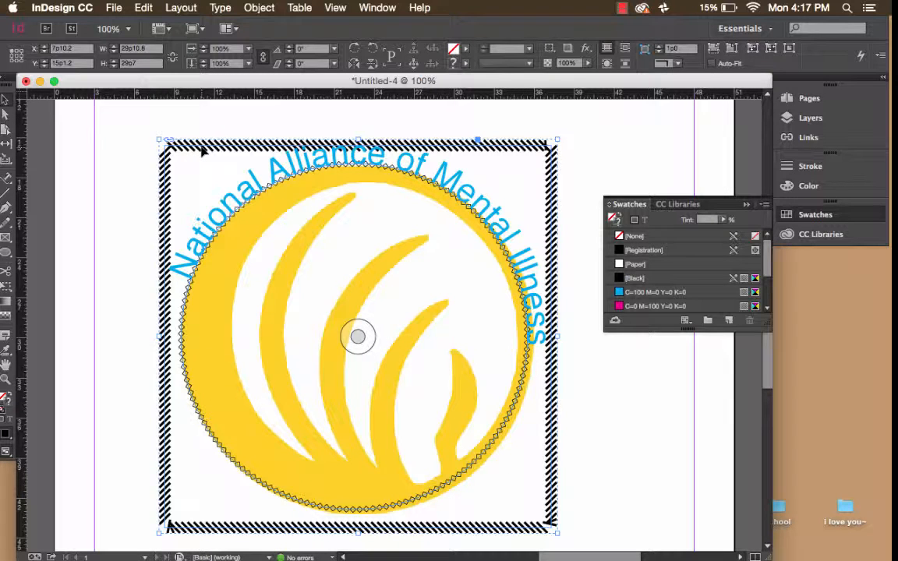
left_click_drag(202, 151, 208, 131)
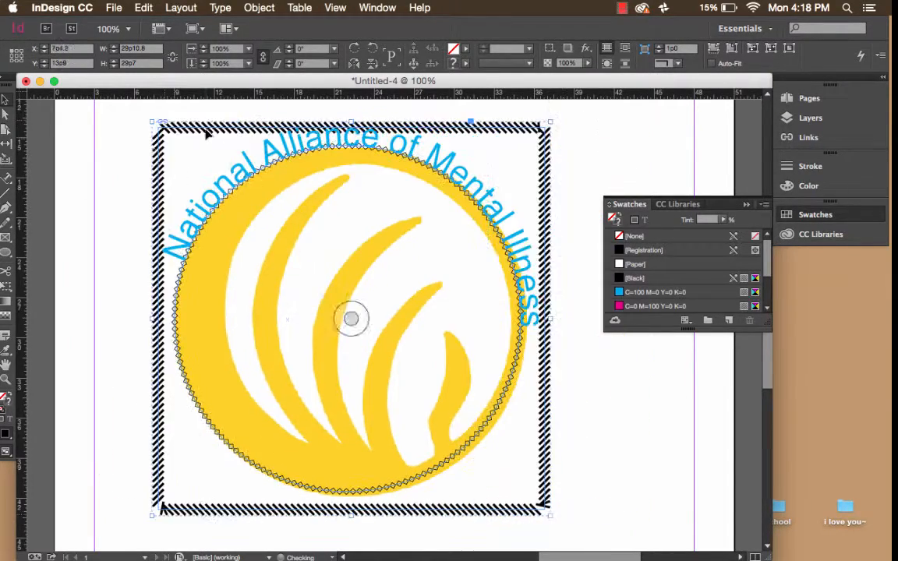
left_click(6, 285)
left_click_drag(152, 123, 161, 152)
Step: Save the document as nami in the Technical Writing folder in InDesign CC 2015 format, replacing the existing file
left_click(113, 8)
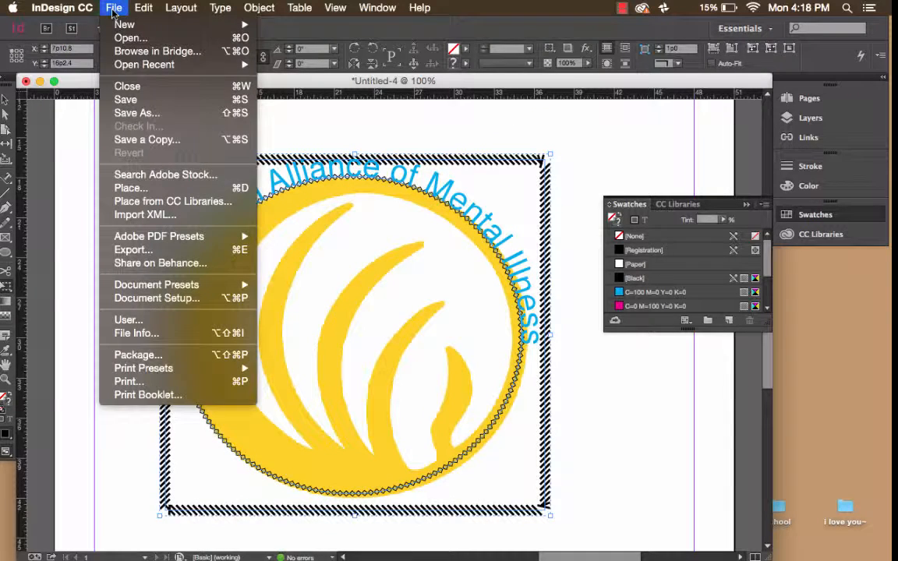
left_click(141, 114)
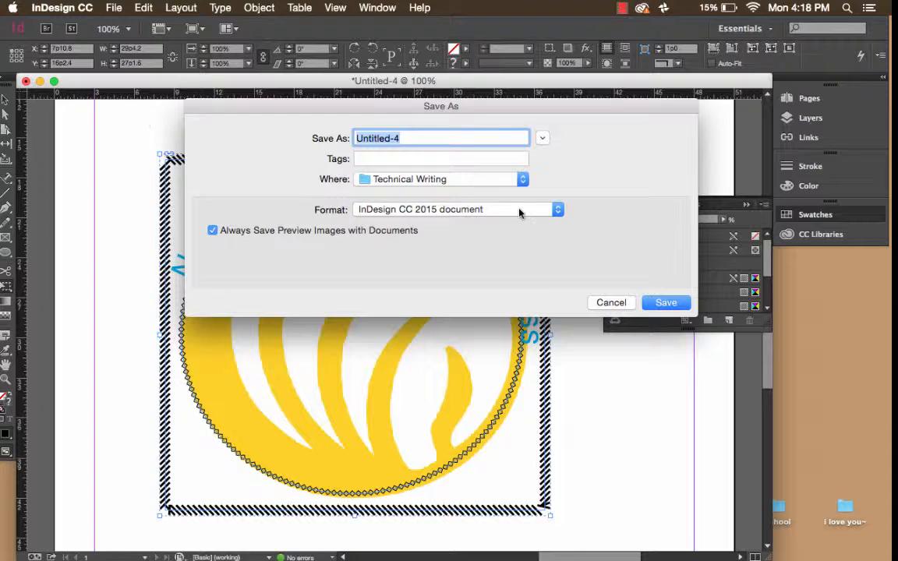
type("nami")
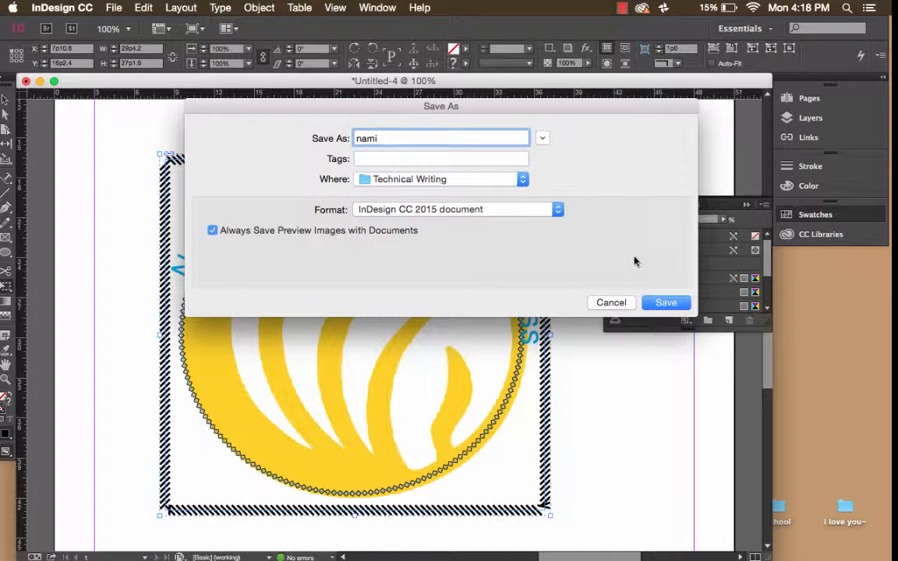
left_click(659, 304)
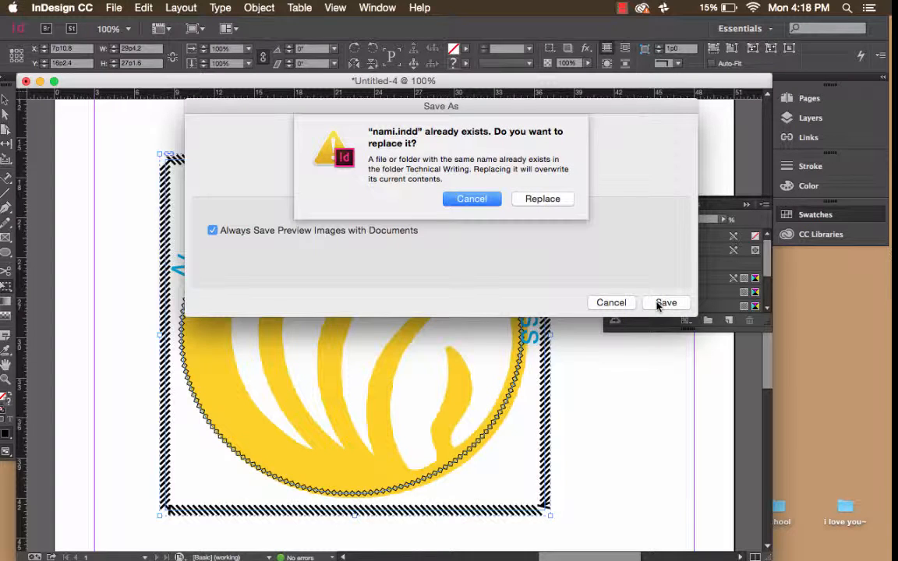
left_click(532, 203)
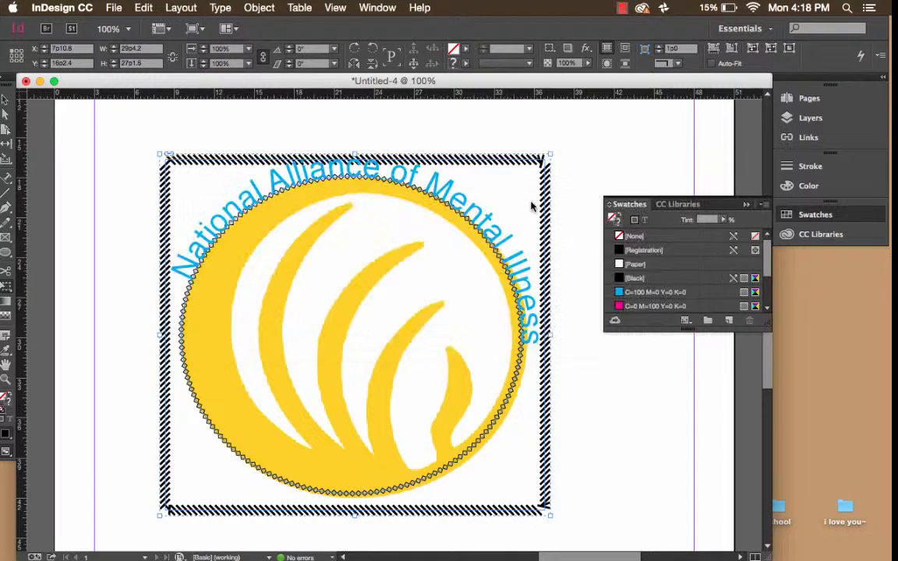